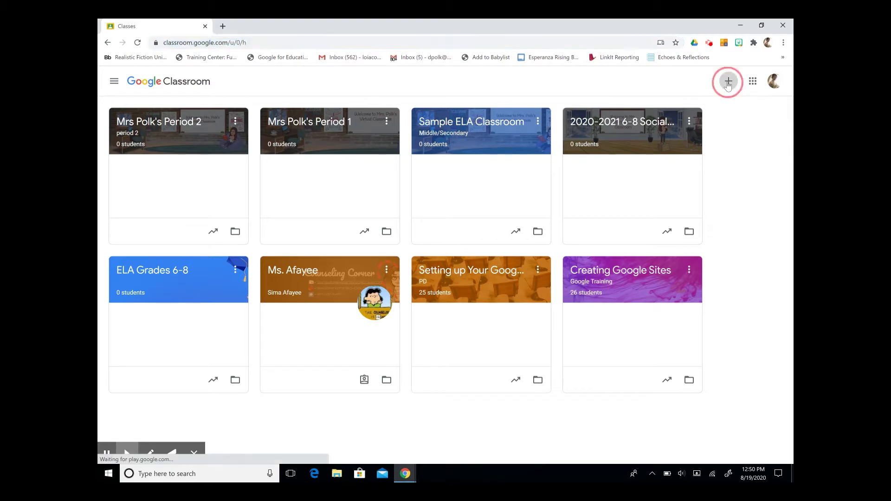
- Start a new class named after the teacher's Period 3, with section Period 3 and subject ELA
{"action": "left_click", "coordinate": [701, 117]}
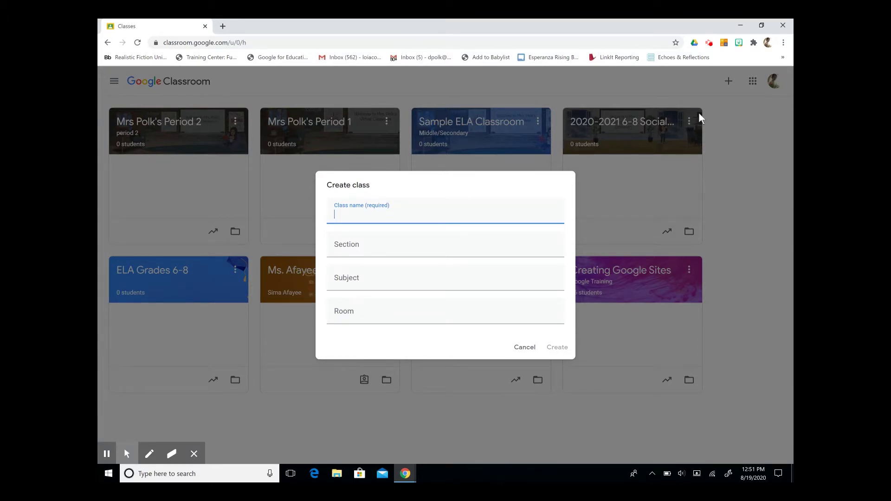
{"action": "type", "text": "Mrspo"}
{"action": "type", "text": "Polk'"}
{"action": "type", "text": "s Period 3"}
{"action": "key", "text": "Tab"}
{"action": "type", "text": "Period 3"}
{"action": "key", "text": "Tab"}
{"action": "type", "text": "ELA"}
{"action": "key", "text": "Tab"}
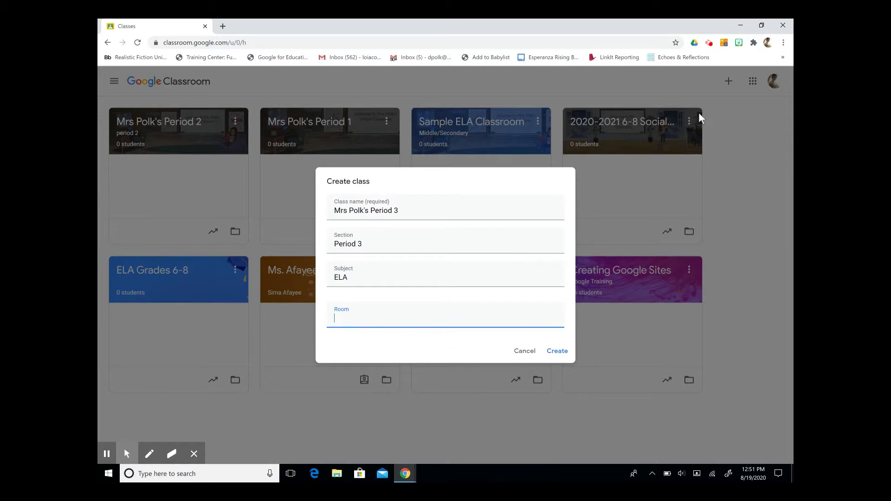
- Set the room to Virtual World and create the class
{"action": "type", "text": "Virtual R"}
{"action": "key", "text": "BackSpace"}
{"action": "type", "text": "World"}
{"action": "left_click", "coordinate": [557, 351]}
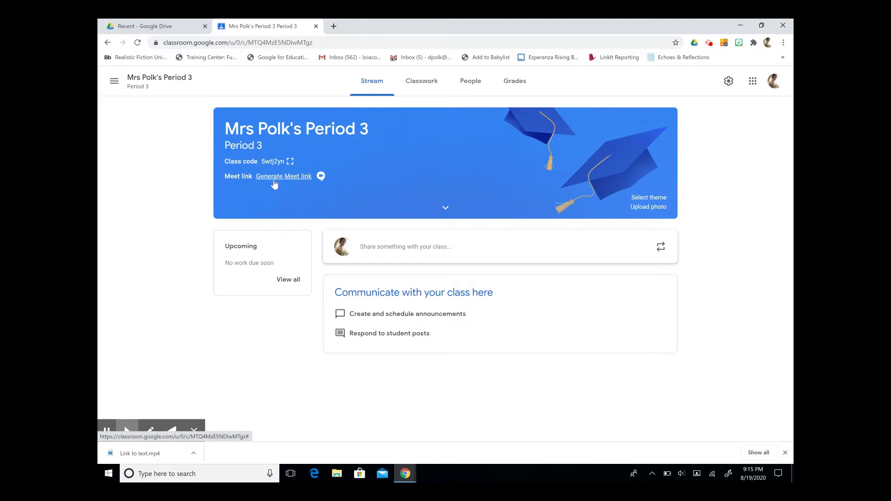
- Apply the orange coffee-table theme from the General gallery to the class header
{"action": "left_click", "coordinate": [645, 200]}
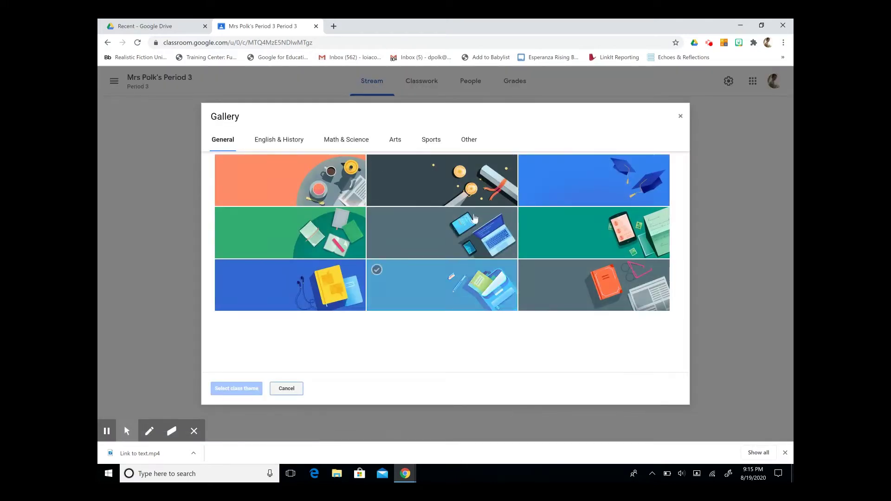
{"action": "left_click", "coordinate": [314, 202]}
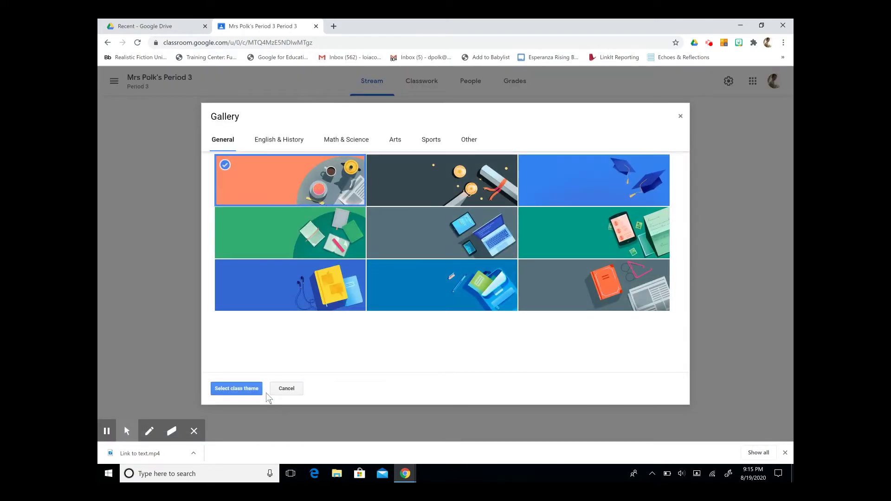
{"action": "left_click", "coordinate": [237, 389]}
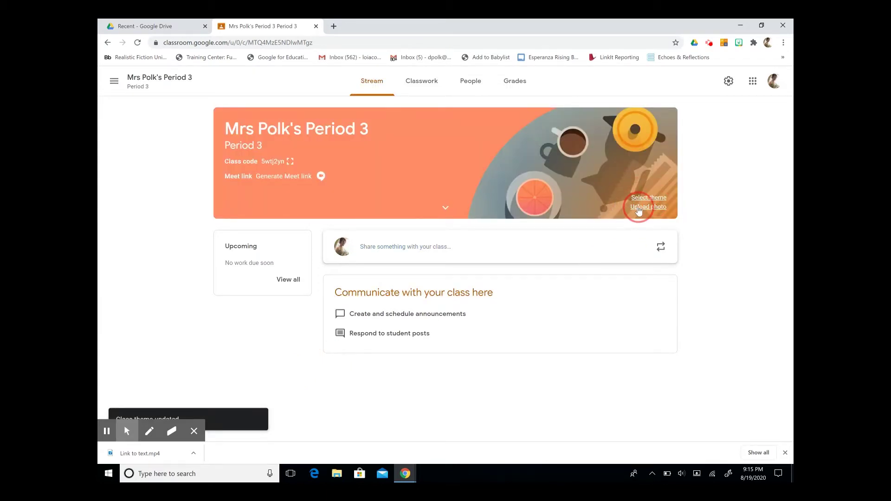
- Upload the teacher's classroom banner image from the Images for Bitmoji Classroom folder as the class header photo
{"action": "left_click", "coordinate": [639, 207]}
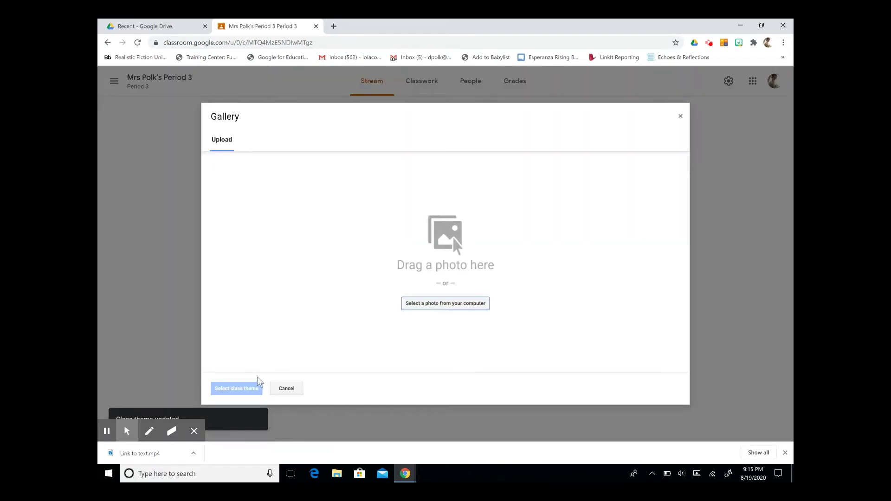
{"action": "left_click", "coordinate": [425, 305]}
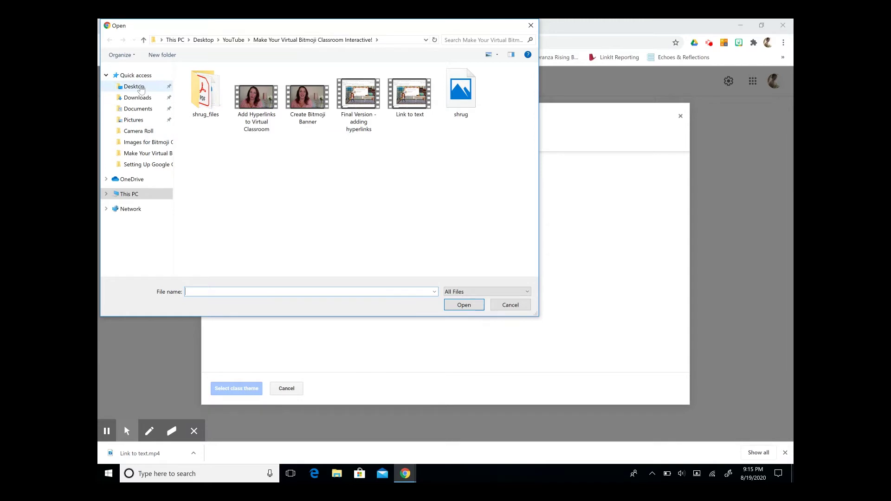
{"action": "left_click", "coordinate": [140, 88]}
{"action": "left_click", "coordinate": [137, 143]}
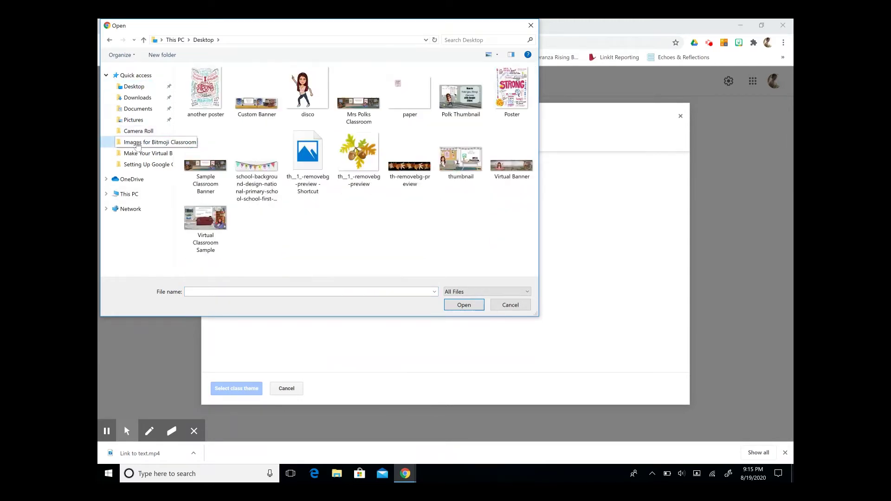
{"action": "left_click", "coordinate": [349, 112]}
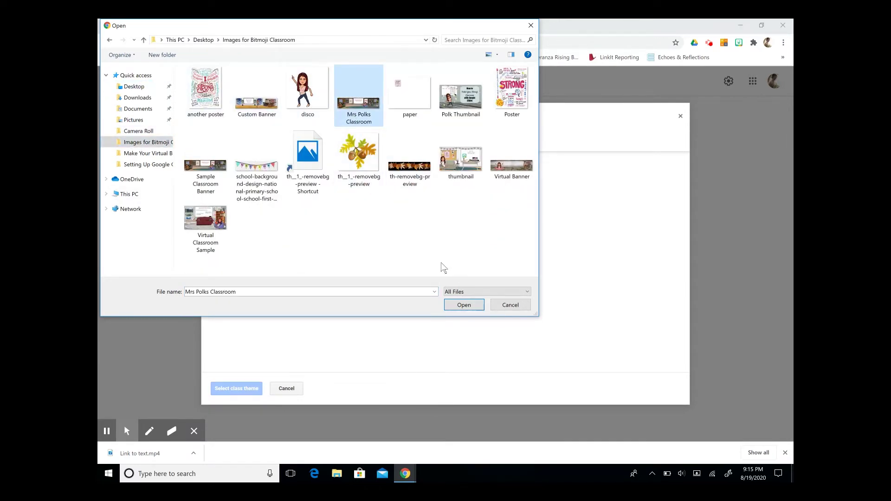
{"action": "left_click", "coordinate": [467, 304]}
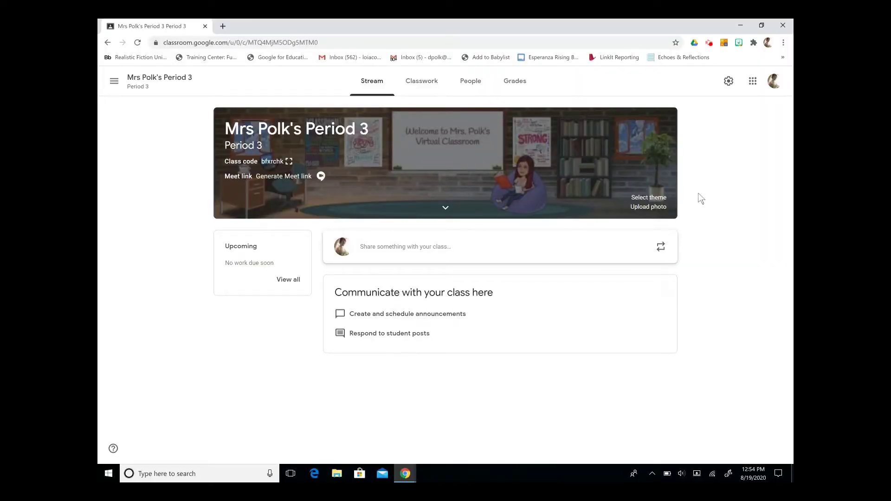
- Set the stream permission to Students can only comment in the class settings
{"action": "left_click", "coordinate": [728, 81]}
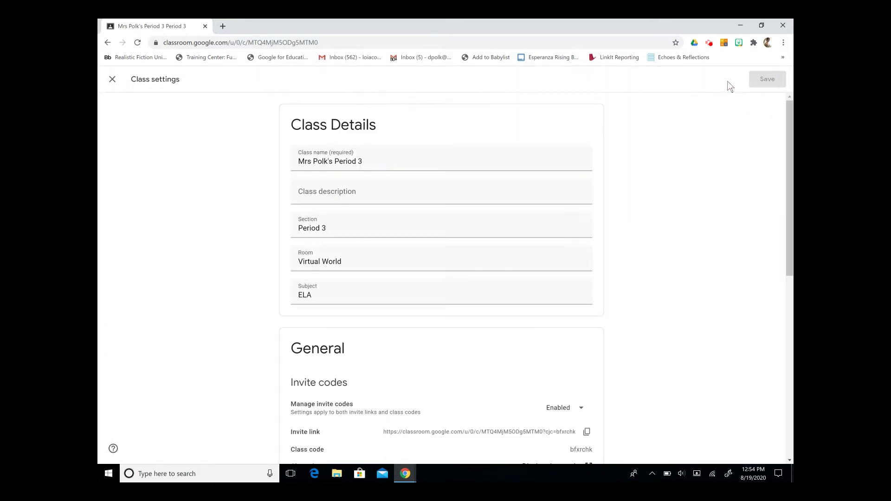
{"action": "scroll", "coordinate": [691, 223], "scroll_direction": "down", "scroll_amount": 3}
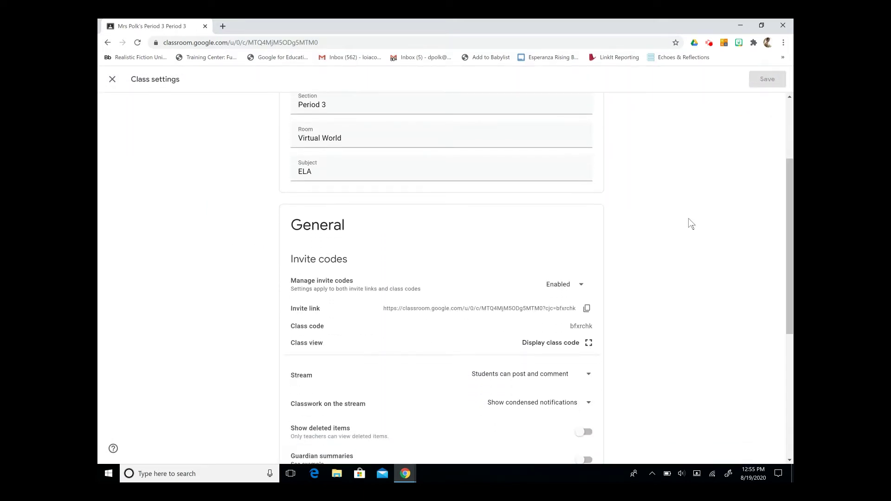
{"action": "scroll", "coordinate": [691, 223], "scroll_direction": "down", "scroll_amount": 5}
{"action": "scroll", "coordinate": [691, 223], "scroll_direction": "up", "scroll_amount": 2}
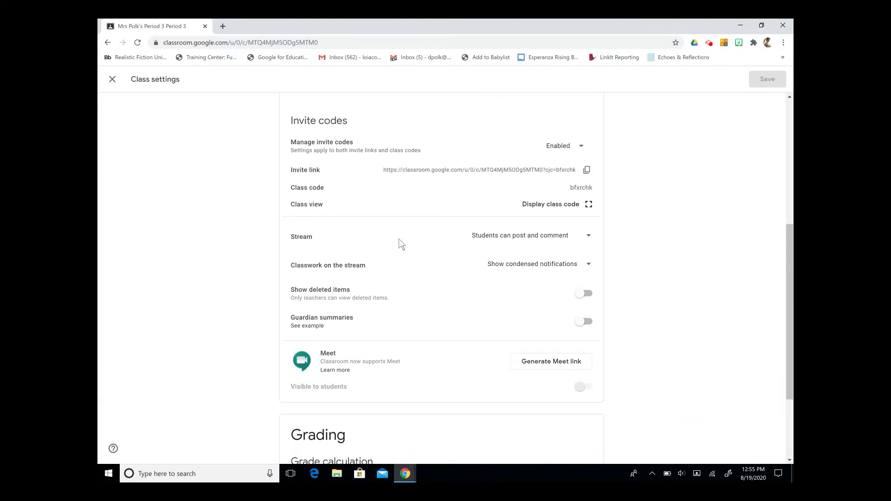
{"action": "left_click", "coordinate": [536, 244]}
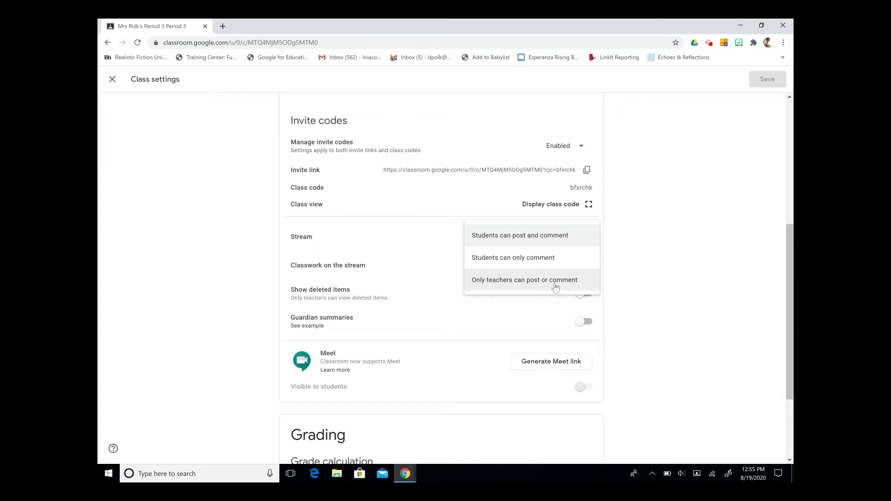
{"action": "left_click", "coordinate": [524, 268]}
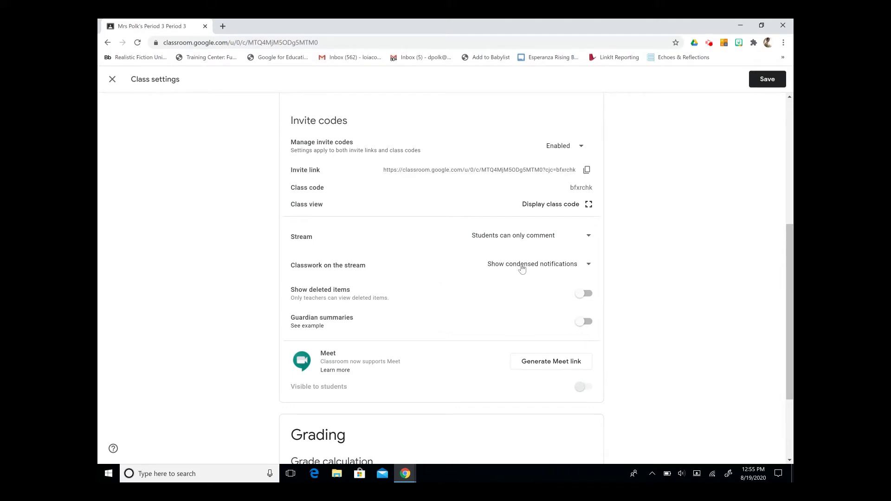
- Set classwork on the stream to Hide notifications and save the class settings
{"action": "left_click", "coordinate": [522, 268]}
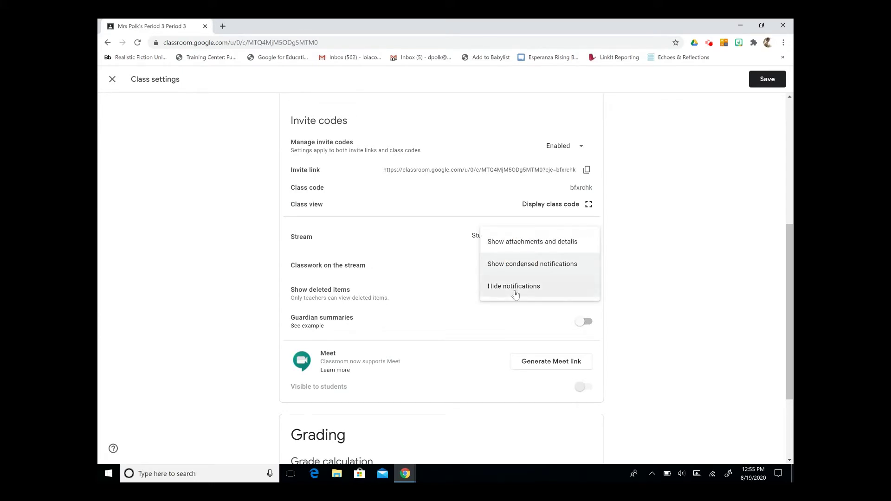
{"action": "left_click", "coordinate": [514, 287]}
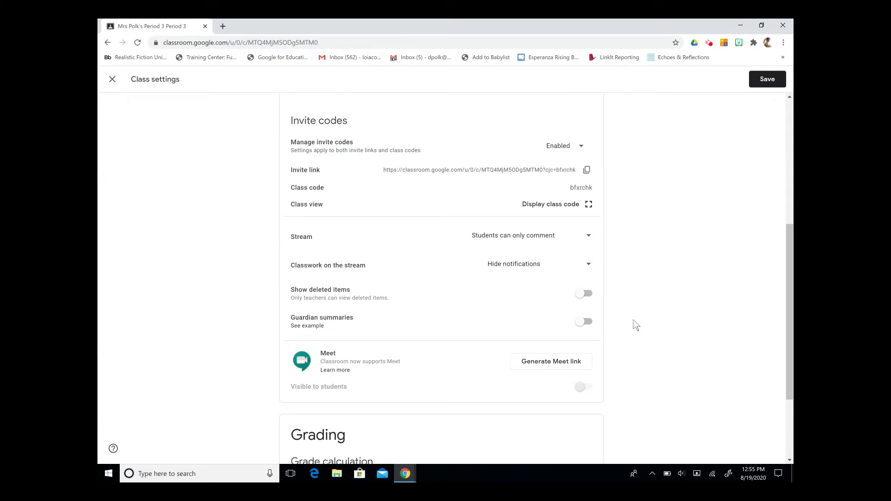
{"action": "left_click", "coordinate": [768, 83]}
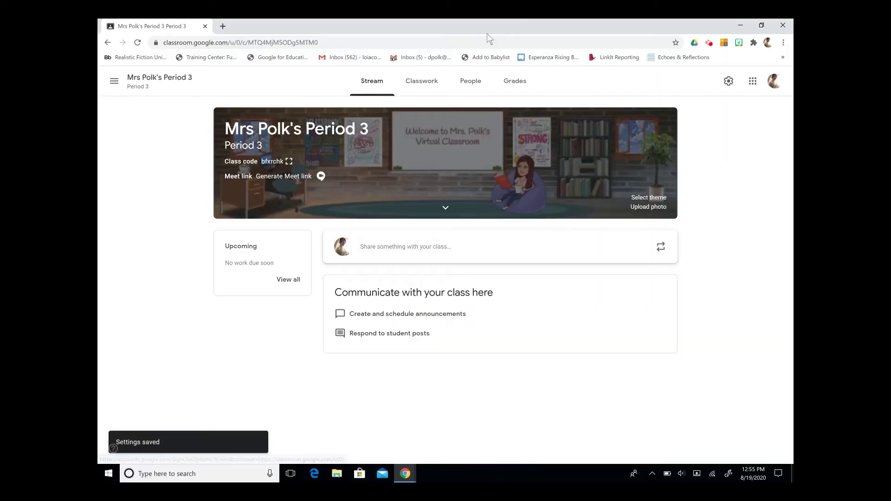
- Add a classwork topic named Week of 9/7
{"action": "left_click", "coordinate": [423, 85]}
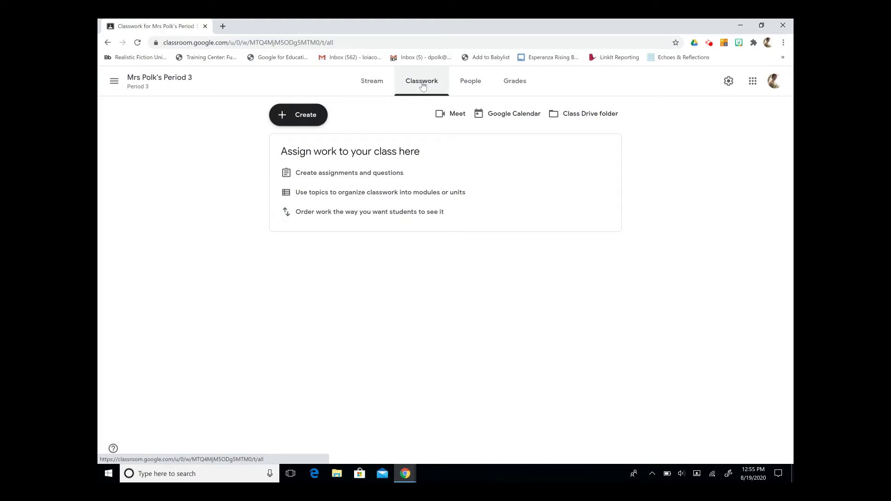
{"action": "left_click", "coordinate": [295, 116]}
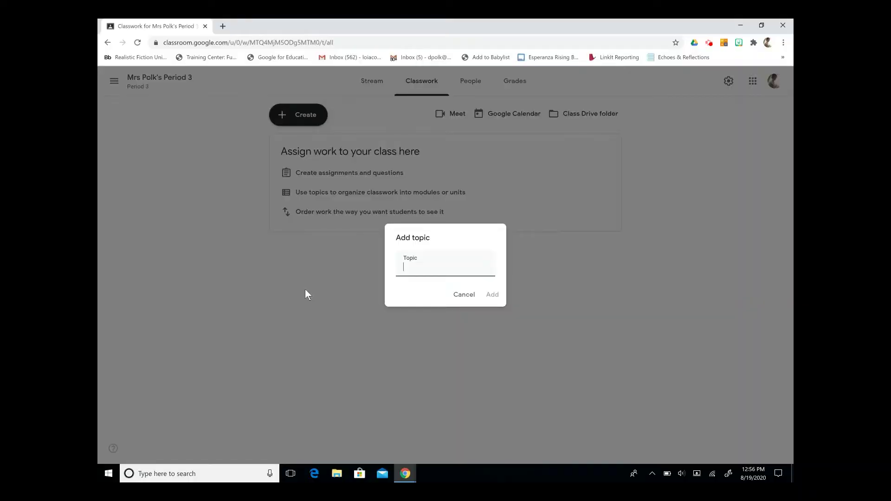
{"action": "type", "text": "Week of 9/7"}
{"action": "left_click", "coordinate": [495, 300]}
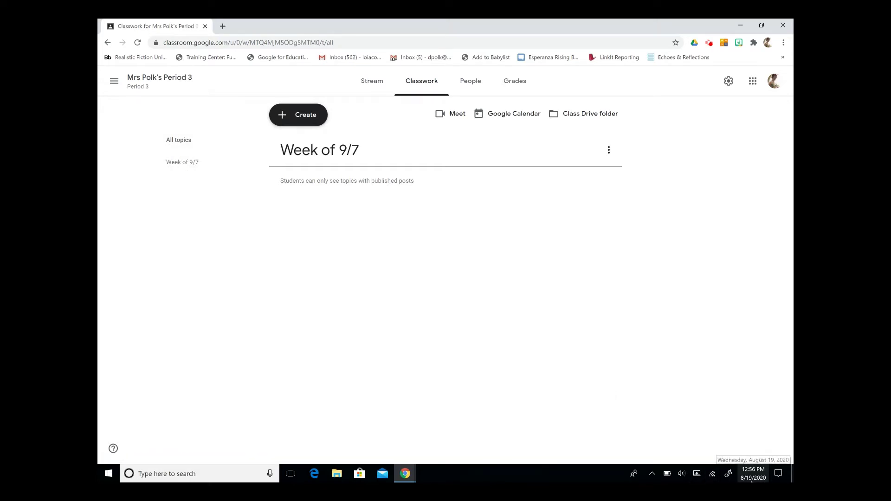
- Using the September 2020 calendar for the date, add a topic named Week of 9/14 and move the Week of 9/7 topic above it
{"action": "left_click", "coordinate": [753, 473]}
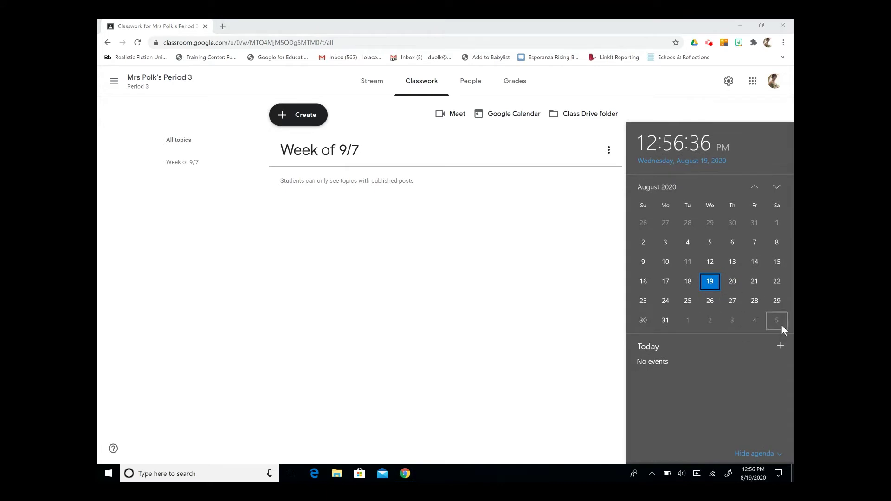
{"action": "left_click", "coordinate": [777, 188]}
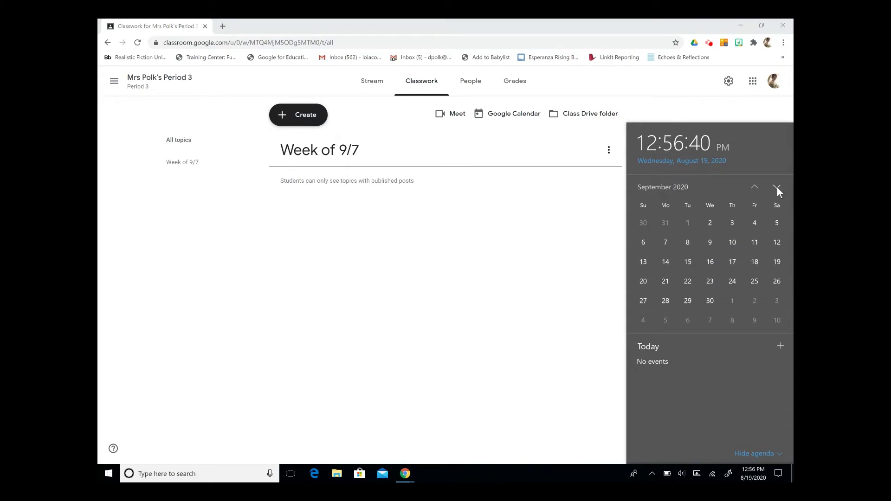
{"action": "left_click", "coordinate": [296, 120]}
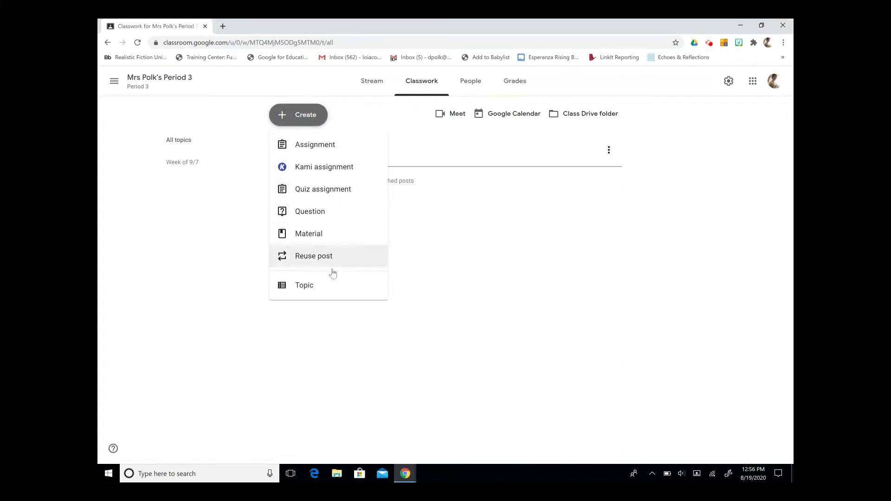
{"action": "left_click", "coordinate": [333, 278]}
{"action": "type", "text": "Week of 9/14"}
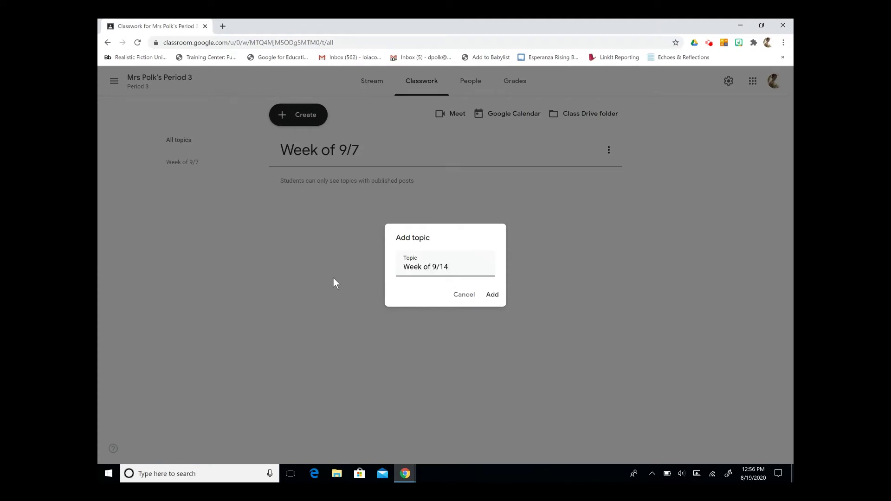
{"action": "left_click", "coordinate": [492, 296]}
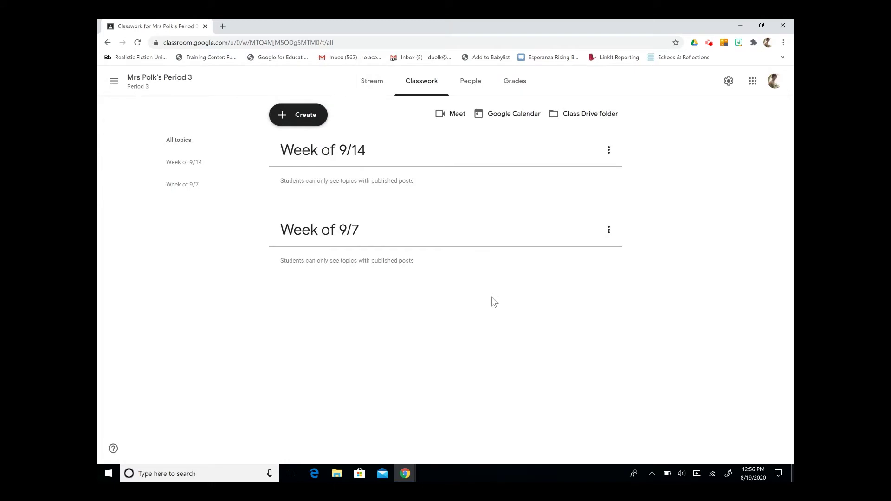
{"action": "left_click_drag", "start_coordinate": [398, 234], "coordinate": [389, 146]}
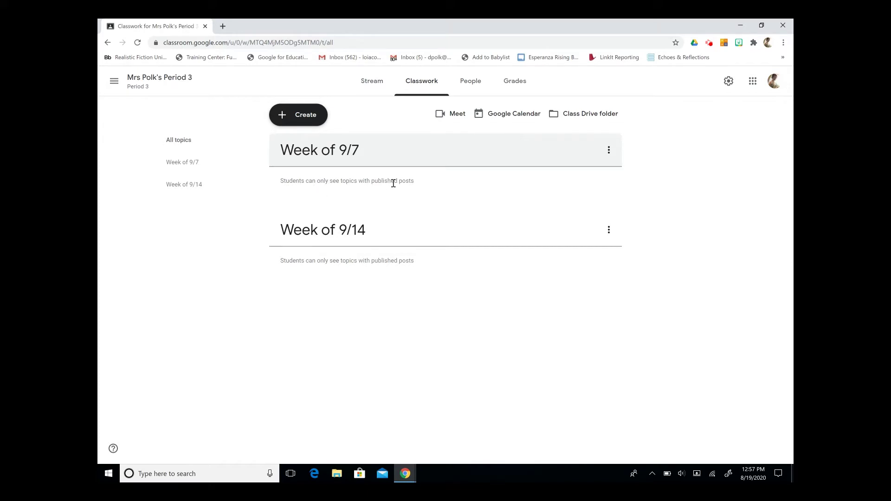
{"action": "left_click", "coordinate": [284, 119]}
{"action": "left_click", "coordinate": [316, 147]}
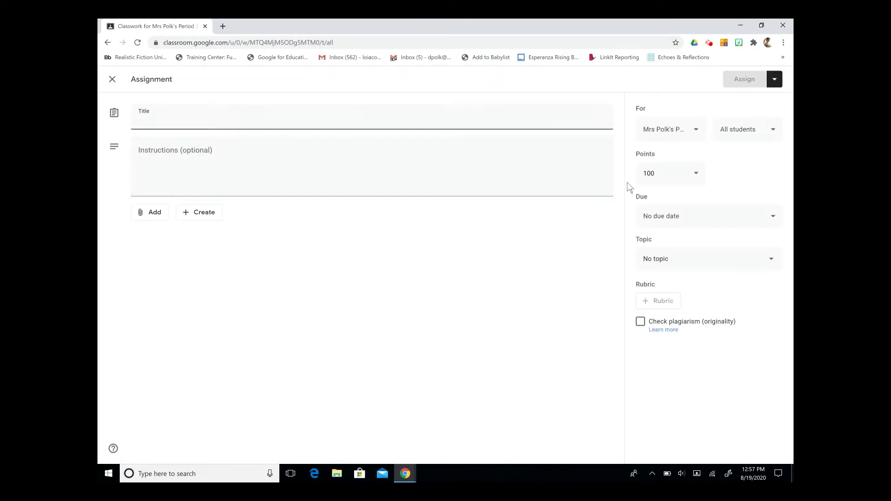
{"action": "left_click", "coordinate": [748, 82]}
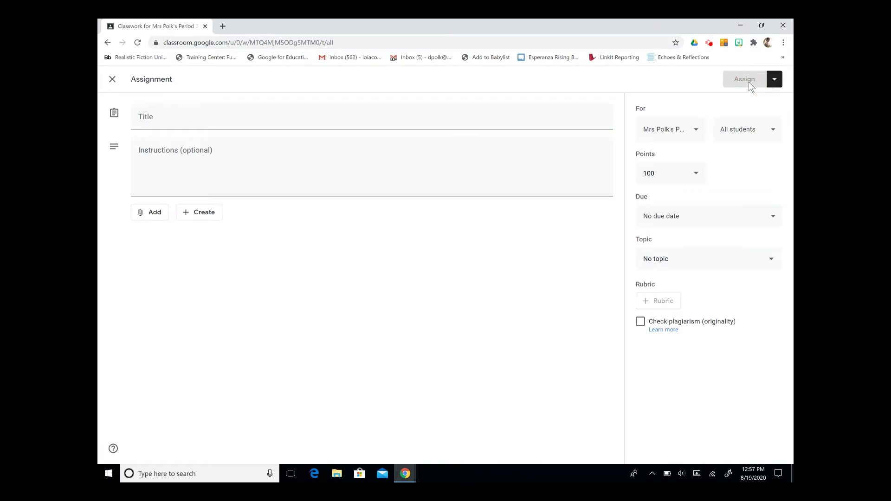
{"action": "left_click", "coordinate": [112, 80]}
- Set the overall grade calculation to Weighted by category in the class's grading settings
{"action": "left_click", "coordinate": [728, 81]}
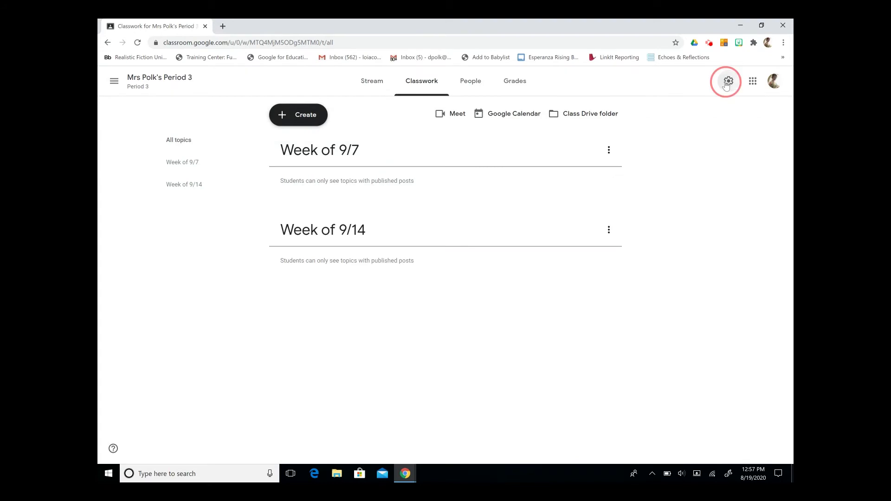
{"action": "scroll", "coordinate": [618, 278], "scroll_direction": "down", "scroll_amount": 6}
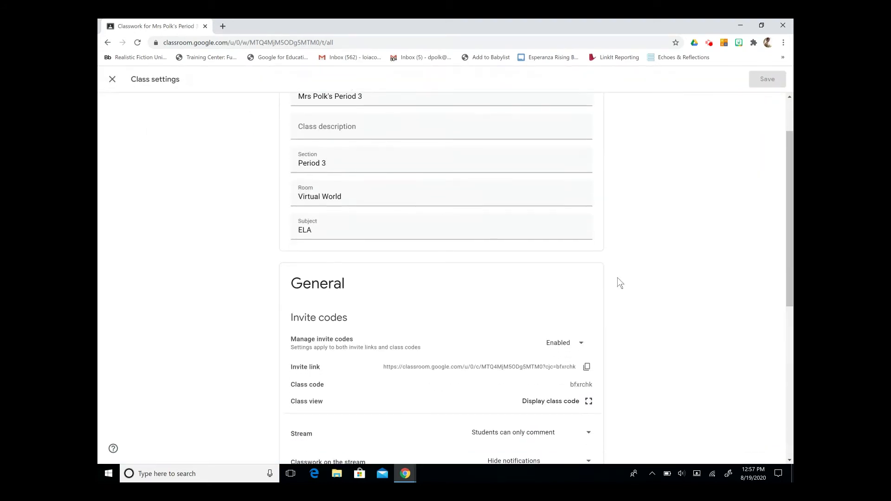
{"action": "scroll", "coordinate": [617, 277], "scroll_direction": "down", "scroll_amount": 2}
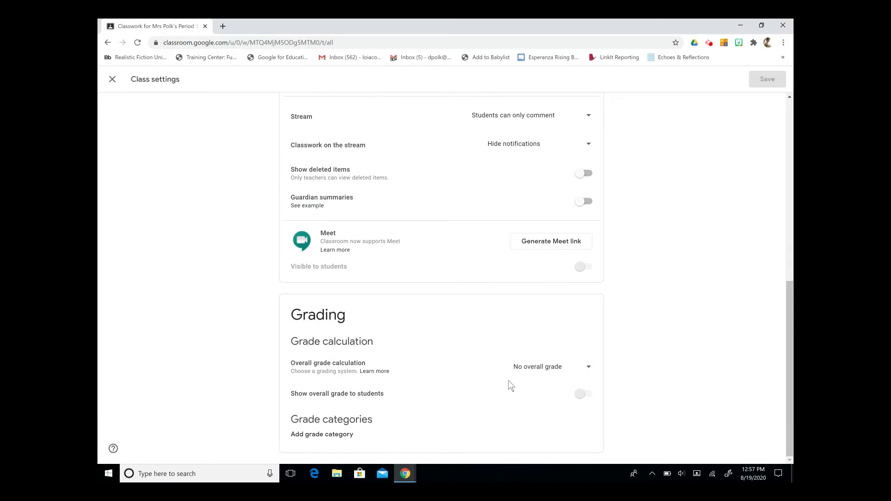
{"action": "left_click", "coordinate": [588, 369]}
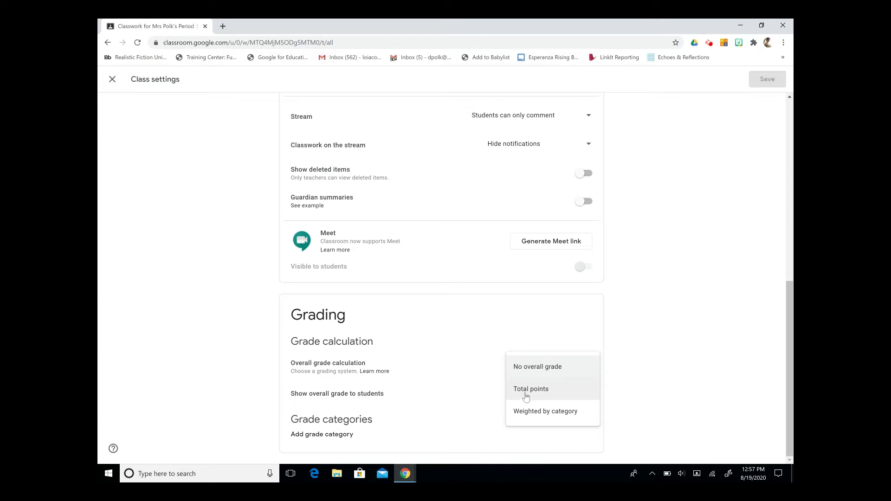
{"action": "left_click", "coordinate": [538, 419]}
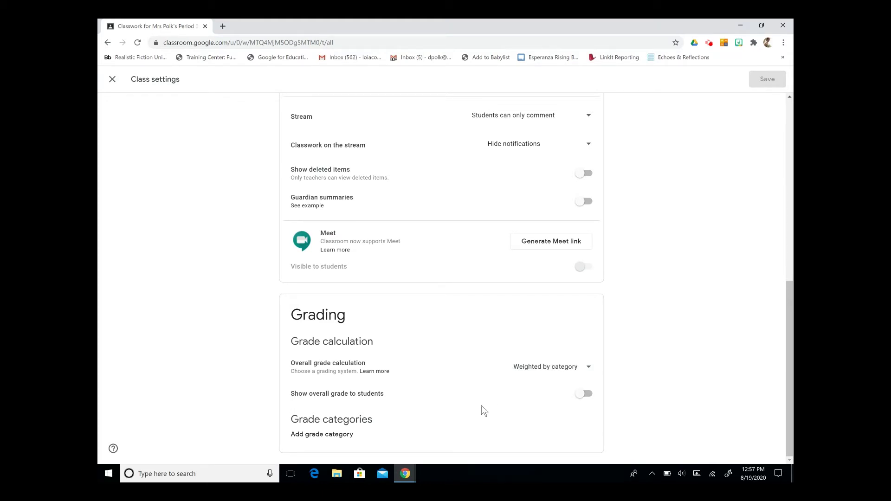
- Add a blank grade category row to the class's grading settings
{"action": "left_click", "coordinate": [323, 438]}
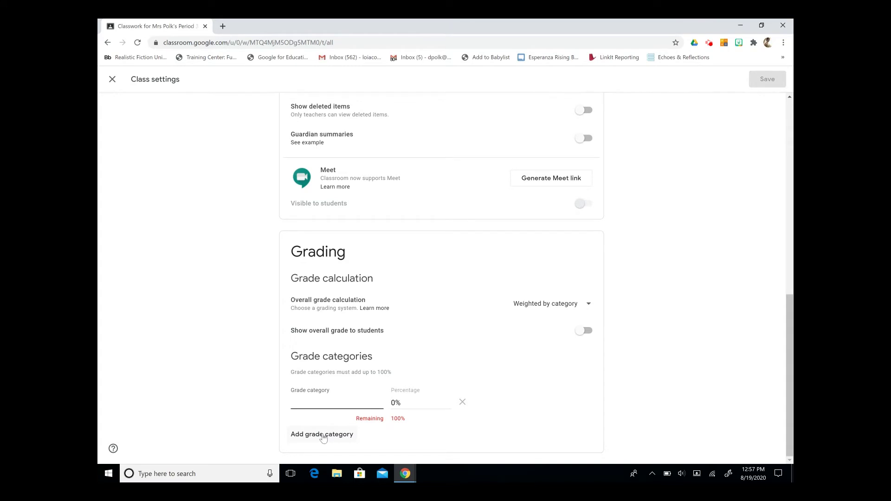
{"action": "scroll", "coordinate": [412, 413], "scroll_direction": "up", "scroll_amount": 3}
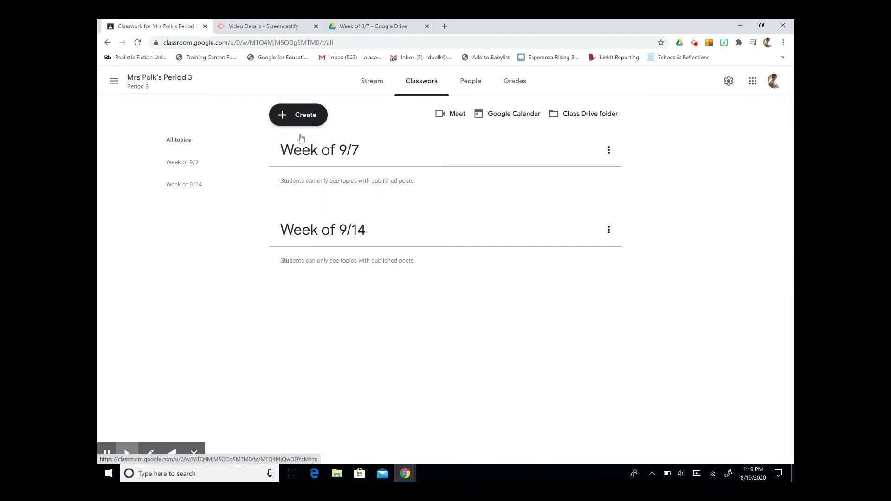
- Create an assignment titled Summer Reading Personal Response with instructions for 3-4 paragraphs using textual evidence, the checklist, the writing rubric and the September 9 Google Meet
{"action": "left_click", "coordinate": [296, 120]}
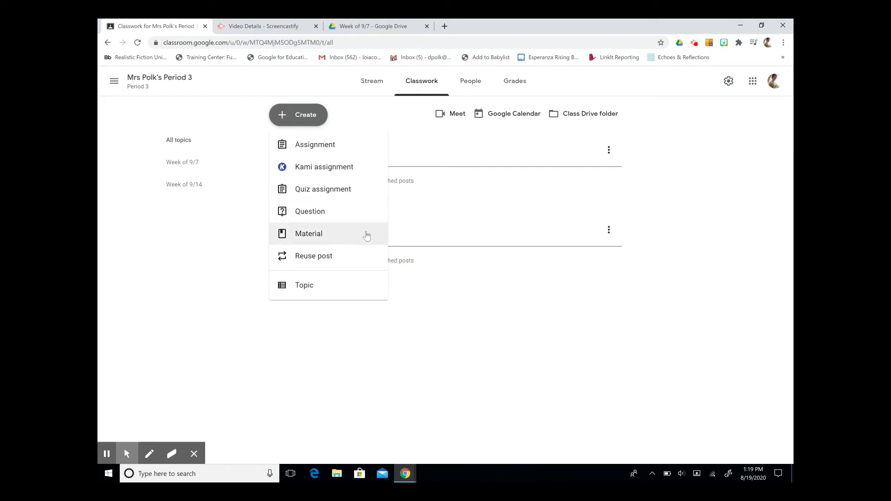
{"action": "left_click", "coordinate": [310, 153]}
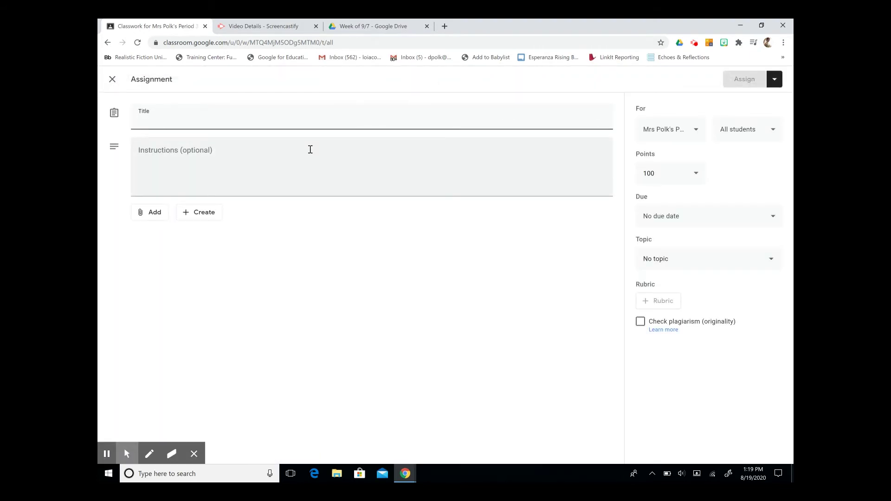
{"action": "type", "text": "Su"}
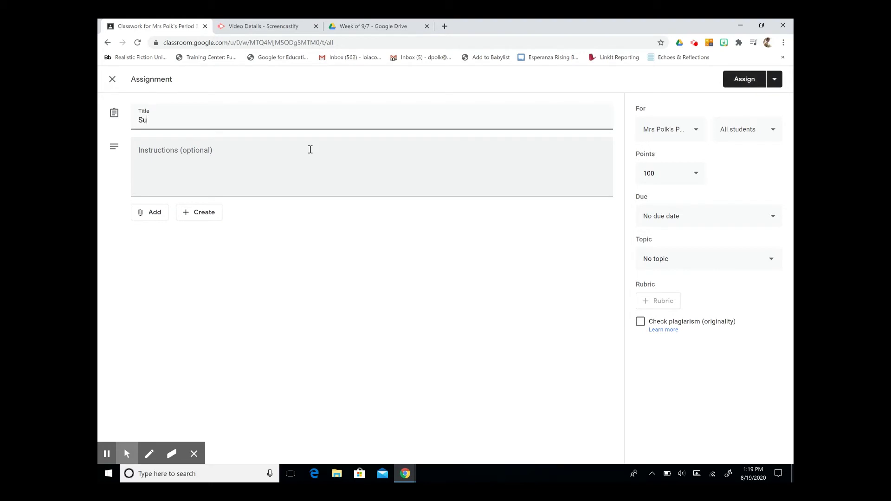
{"action": "type", "text": "nmer Readp"}
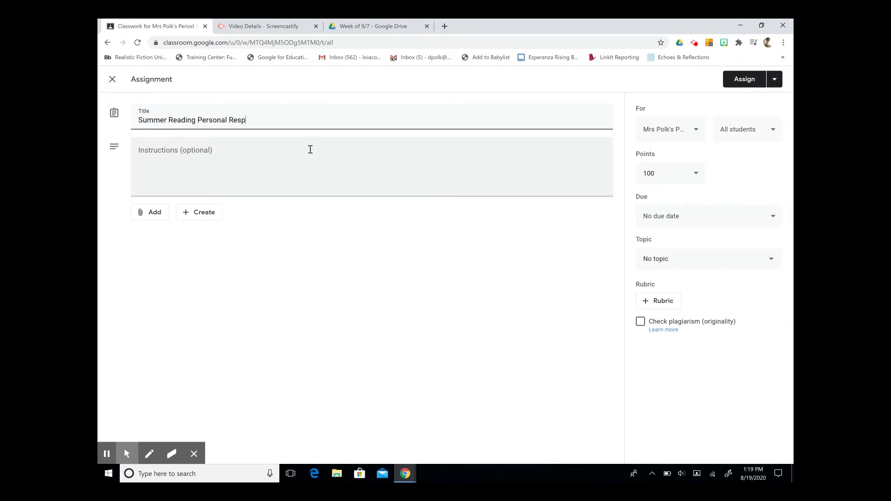
{"action": "left_click", "coordinate": [310, 149]}
{"action": "type", "text": "Please complete the Personal Response to your Summer Reading in 3-4 well structured paragraphs. Use textual evidence where applicable. Consult the \"Personal Response Checklist\" and \"Informative/Explanatory Essay\" writing rubric. We will meet as a group on Wednesday, September 9 on Google Meet to discuss any questions you may have."}
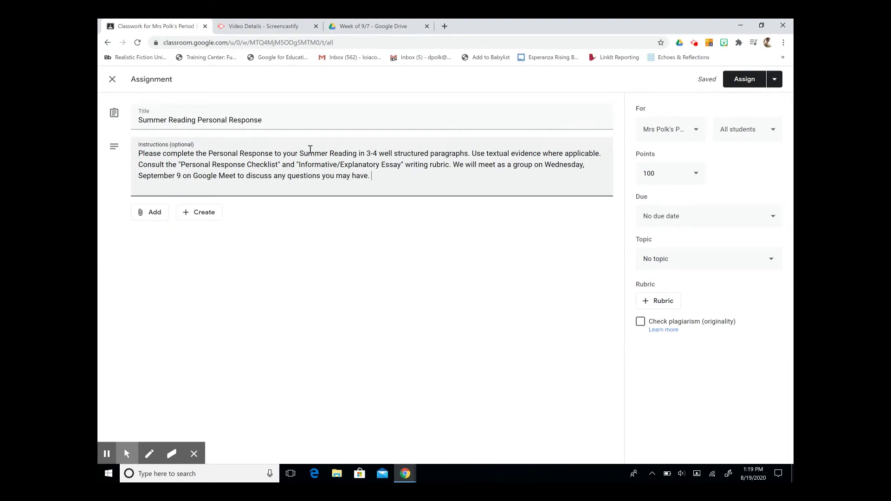
- Attach the Summer Reading document, the Informative/Explanatory checklist and the rubric PDF from the Drive folder 1 LANGUAGE ARTS > MP1 > Week of 9/7
{"action": "left_click", "coordinate": [142, 217]}
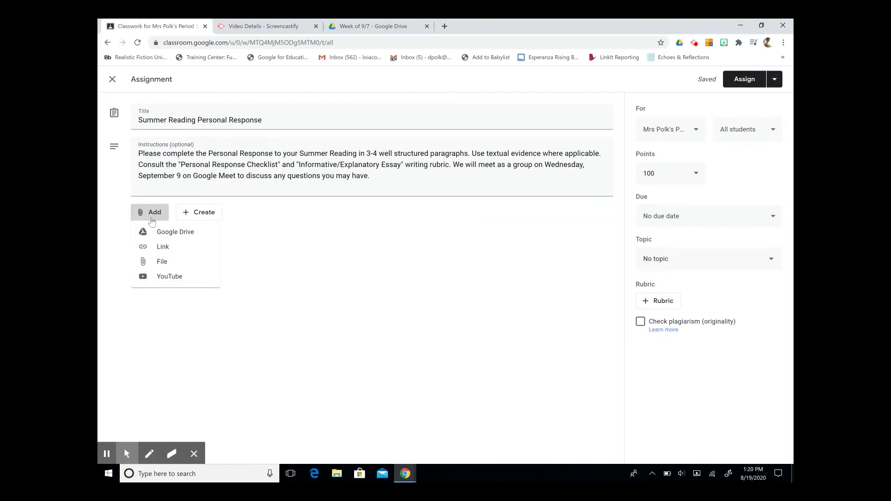
{"action": "left_click", "coordinate": [176, 234]}
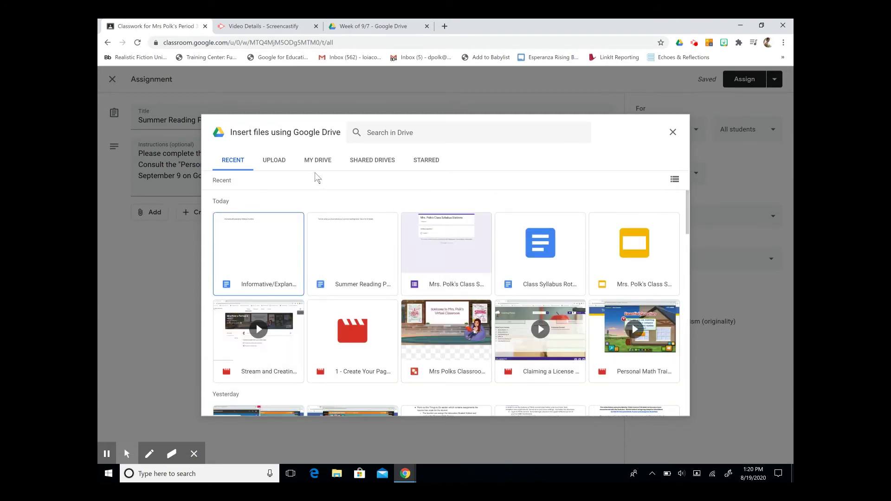
{"action": "left_click", "coordinate": [321, 162]}
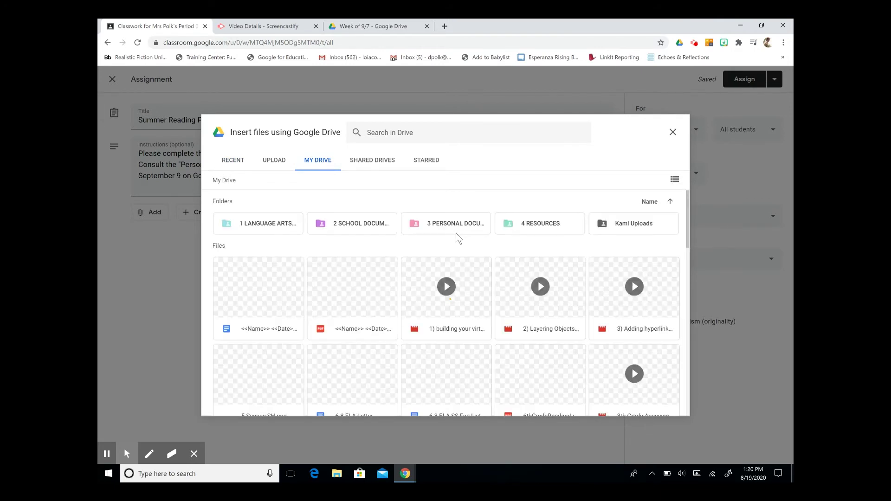
{"action": "double_click", "coordinate": [259, 227]}
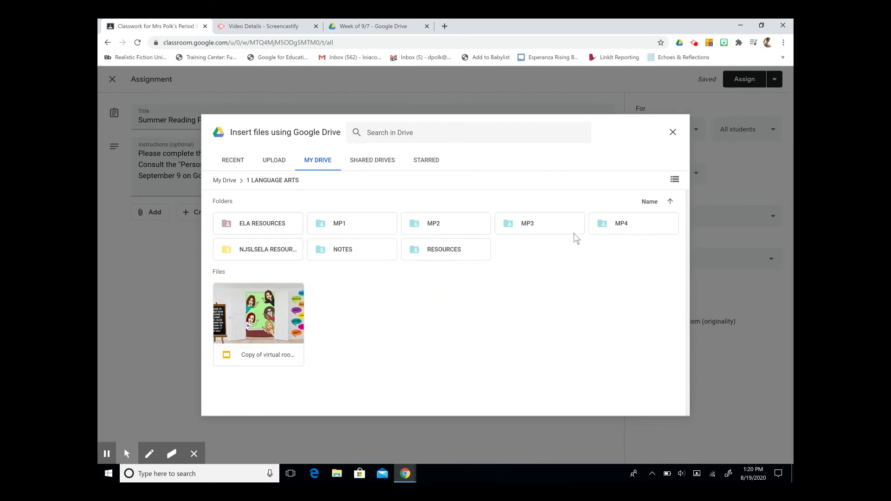
{"action": "double_click", "coordinate": [355, 223]}
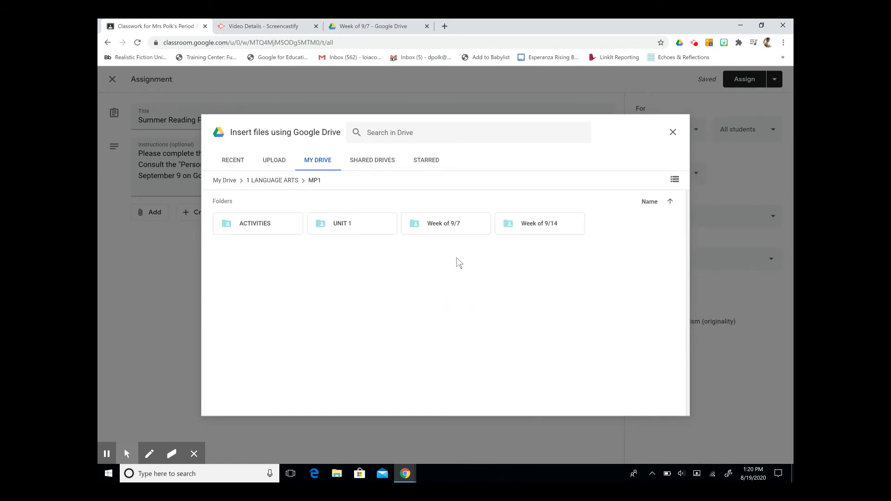
{"action": "double_click", "coordinate": [446, 226]}
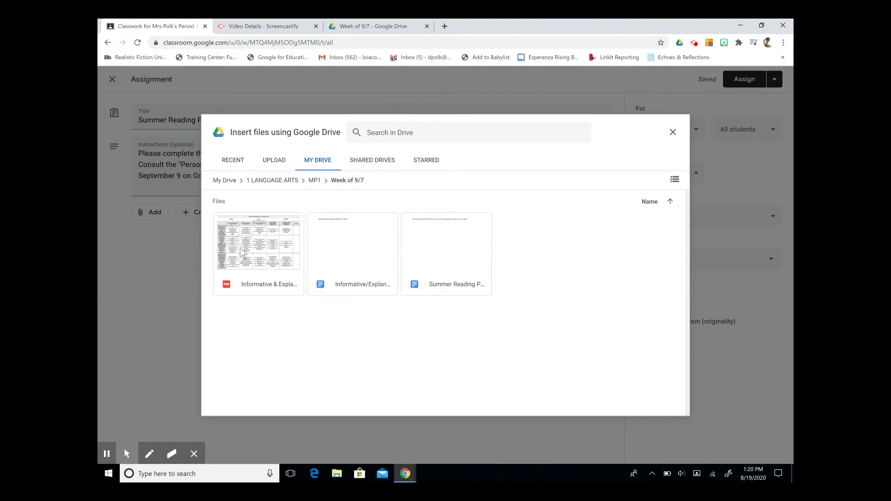
{"action": "left_click", "coordinate": [472, 268]}
{"action": "left_click", "coordinate": [370, 248]}
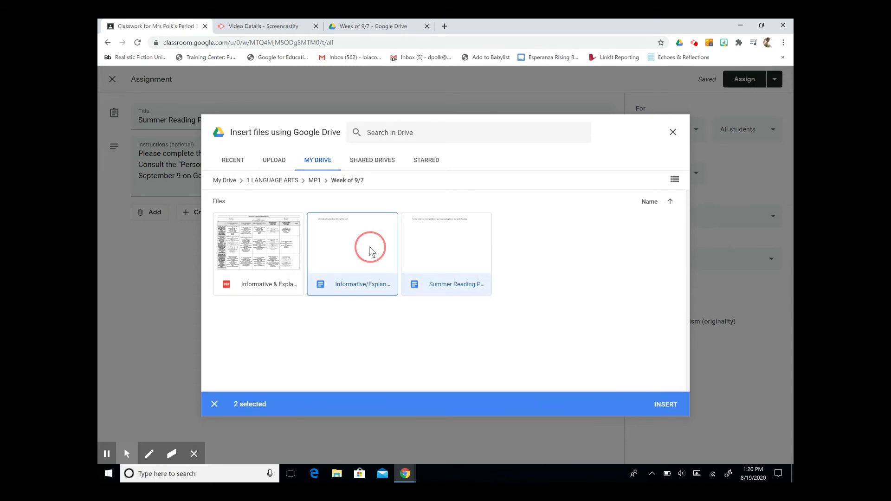
{"action": "left_click", "coordinate": [265, 230]}
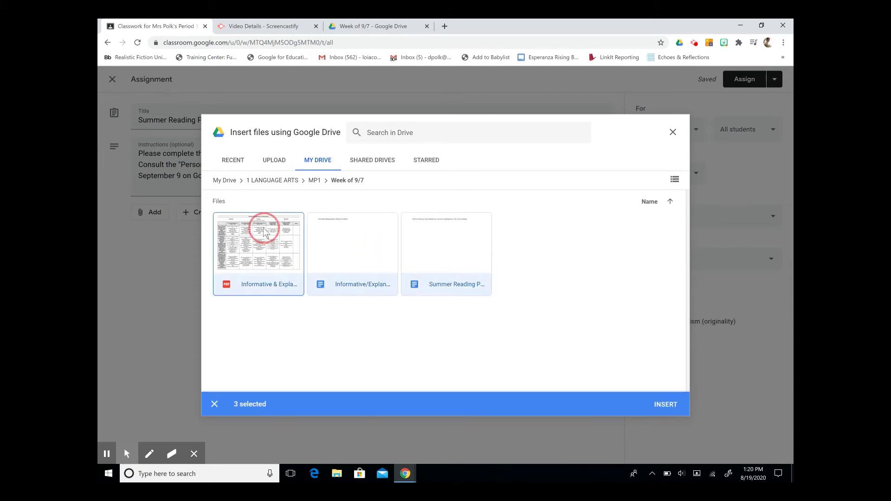
{"action": "left_click", "coordinate": [665, 405]}
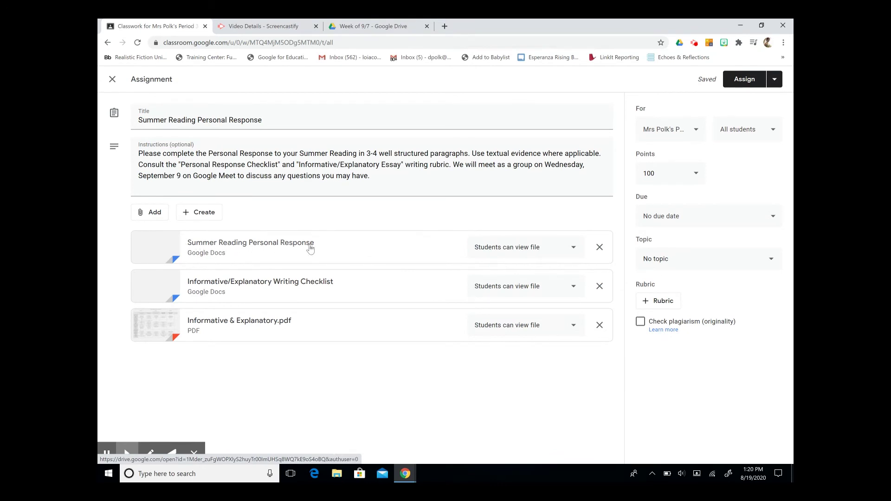
- Set the attached Summer Reading Personal Response document to Make a copy for each student
{"action": "left_click", "coordinate": [571, 252]}
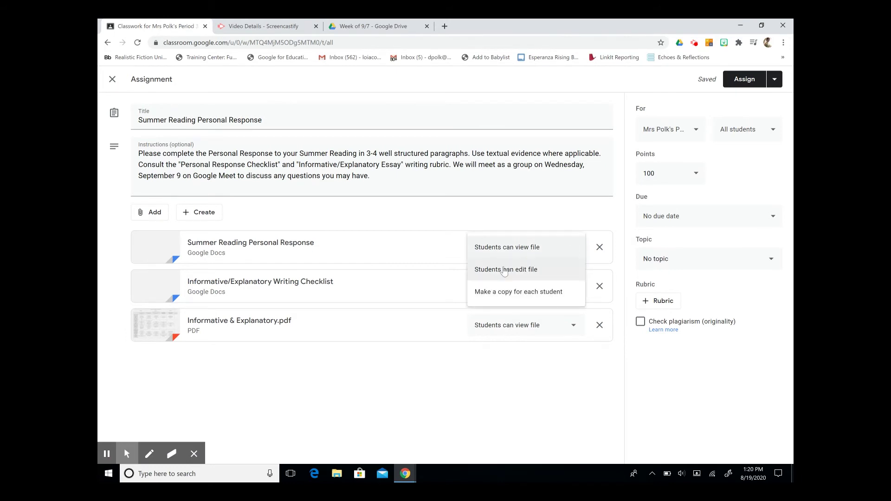
{"action": "left_click", "coordinate": [491, 300]}
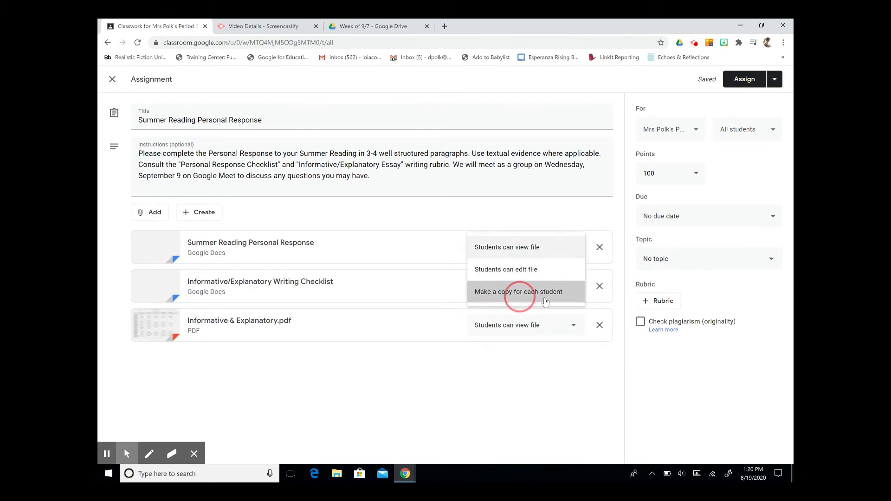
{"action": "left_click", "coordinate": [480, 300]}
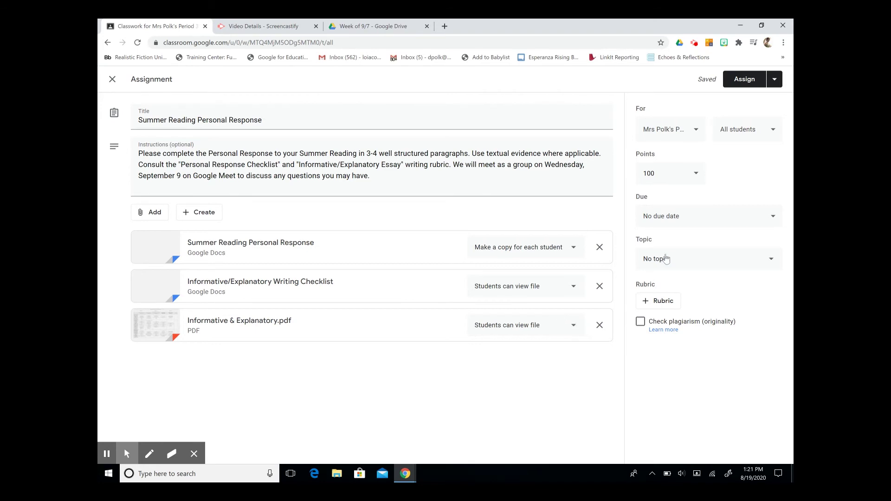
- Include the Period 2 and Period 1 classes as recipients of the assignment along with Period 3
{"action": "left_click", "coordinate": [678, 135]}
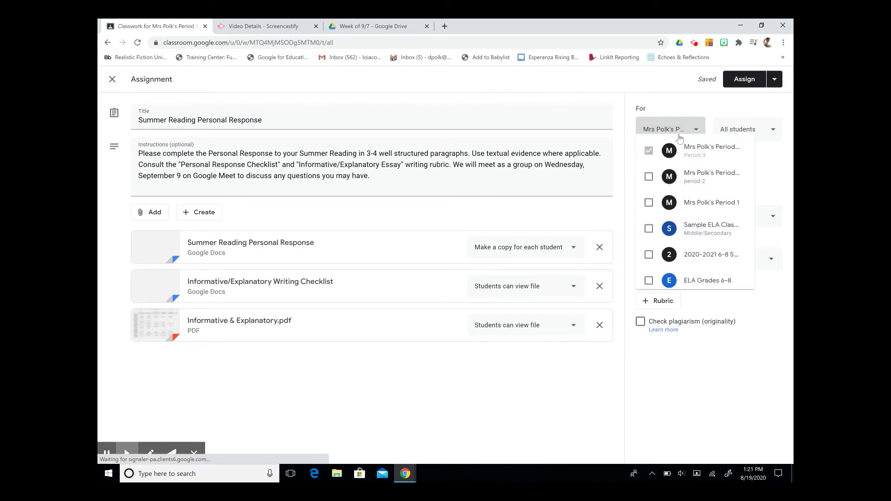
{"action": "left_click", "coordinate": [648, 186]}
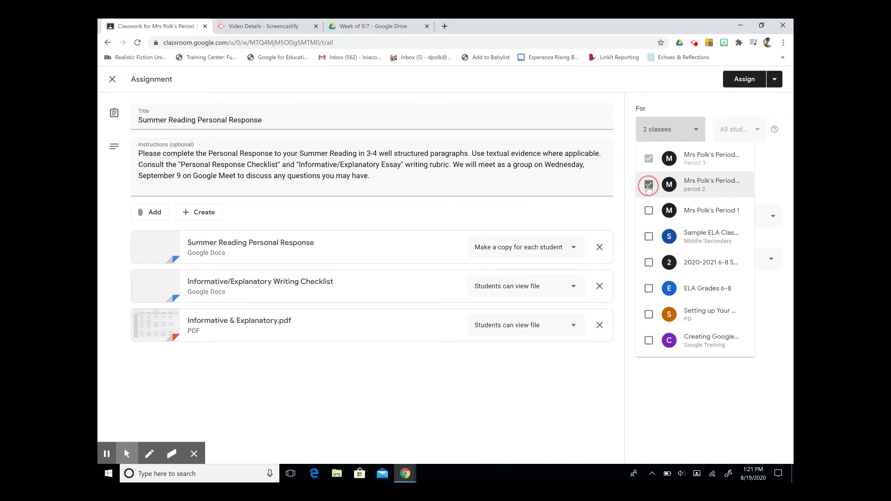
{"action": "left_click", "coordinate": [648, 215]}
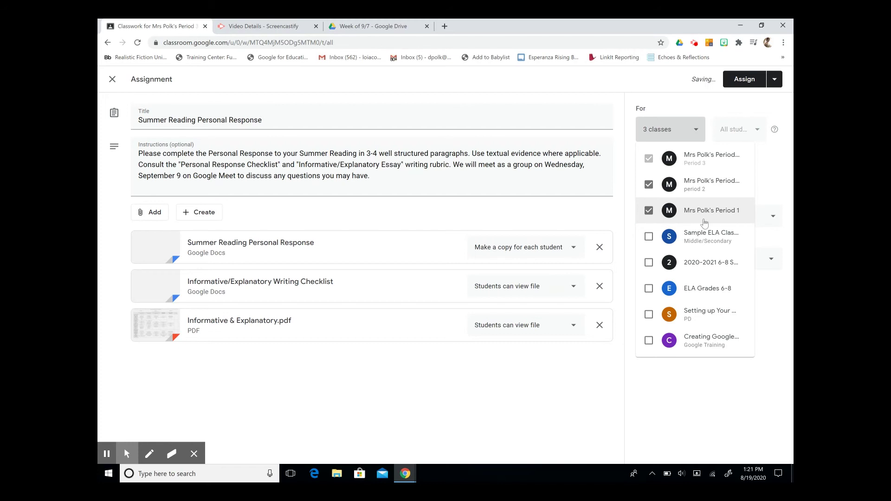
{"action": "left_click", "coordinate": [743, 130]}
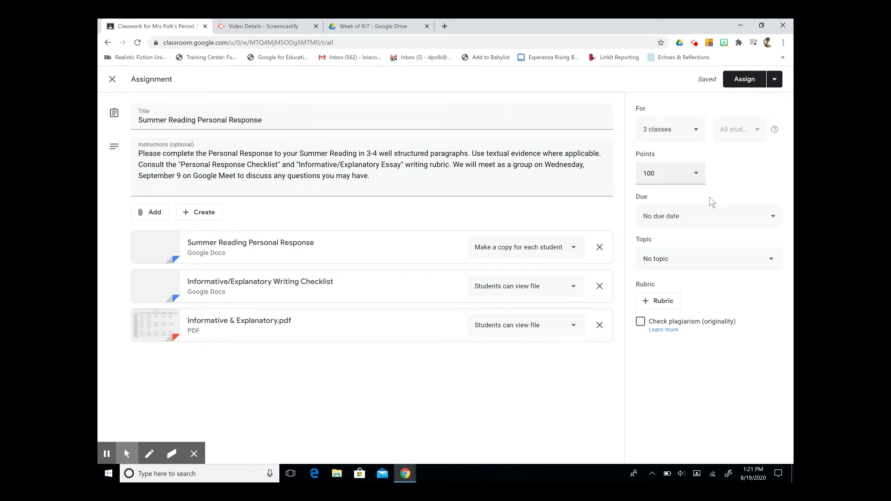
- Set the assignment's due date to Sep 11, 2020, without a time
{"action": "left_click", "coordinate": [763, 222]}
{"action": "left_click", "coordinate": [740, 258]}
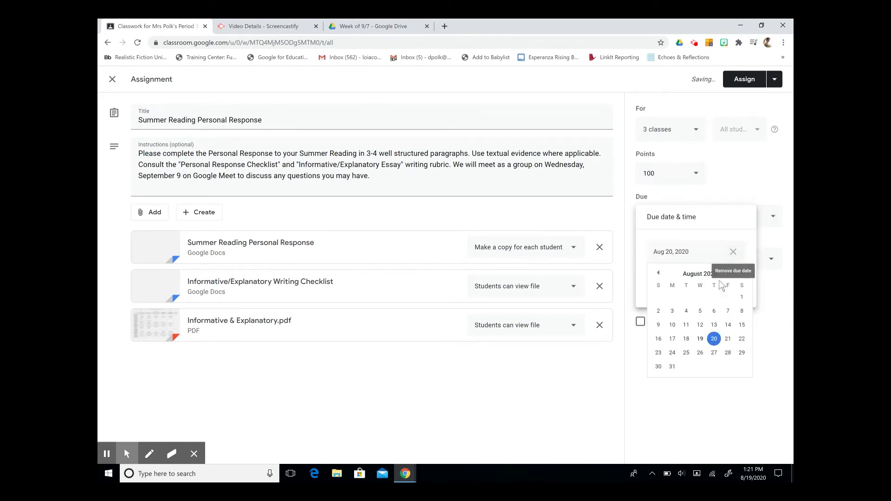
{"action": "left_click", "coordinate": [741, 273]}
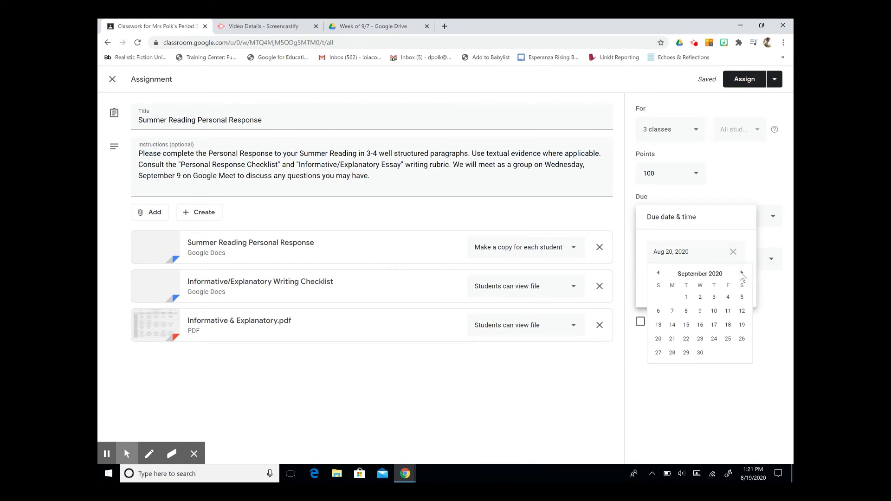
{"action": "left_click", "coordinate": [731, 310]}
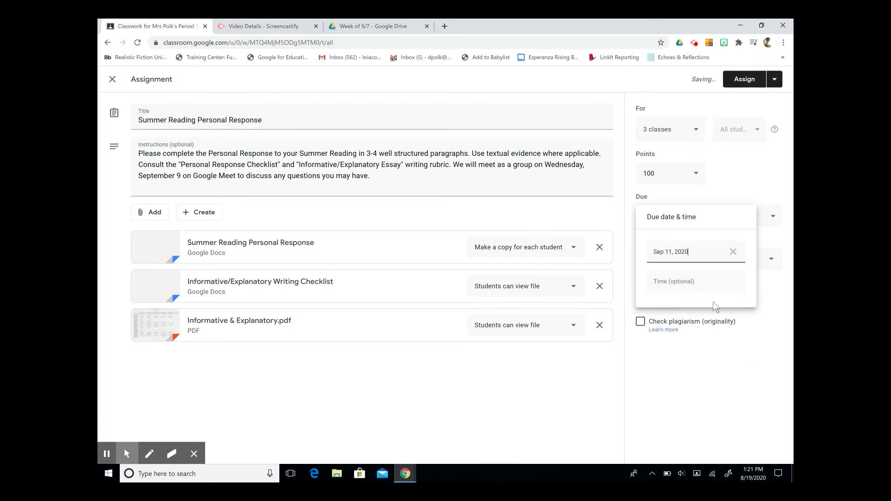
{"action": "left_click", "coordinate": [774, 304]}
- File the assignment under the Week of 9/7 topic and close it, leaving it as a draft
{"action": "left_click", "coordinate": [685, 258]}
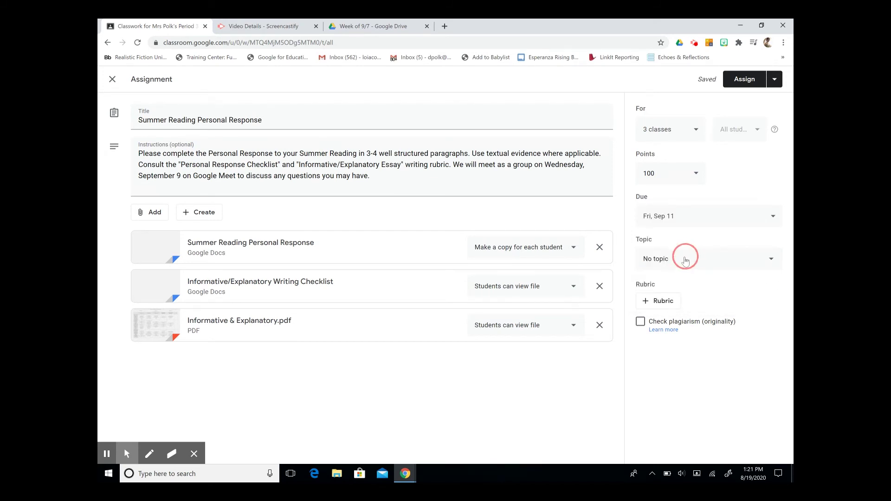
{"action": "left_click", "coordinate": [658, 334]}
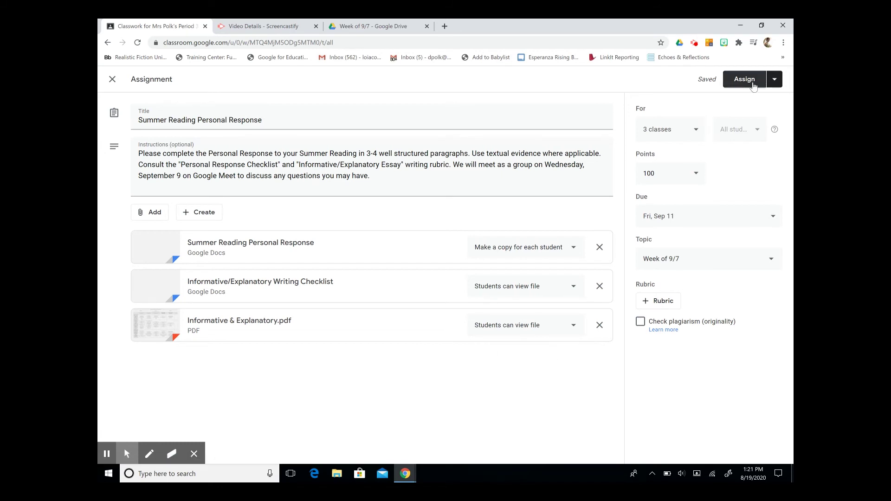
{"action": "left_click", "coordinate": [112, 80]}
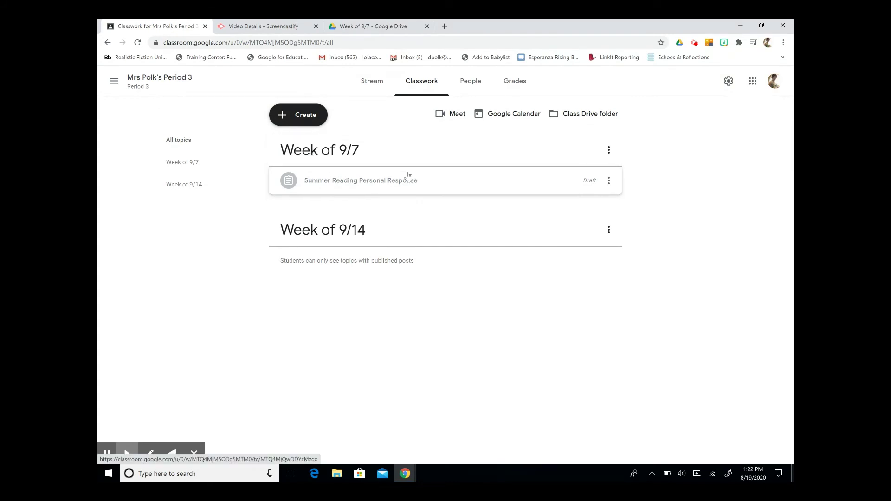
{"action": "left_click", "coordinate": [317, 183]}
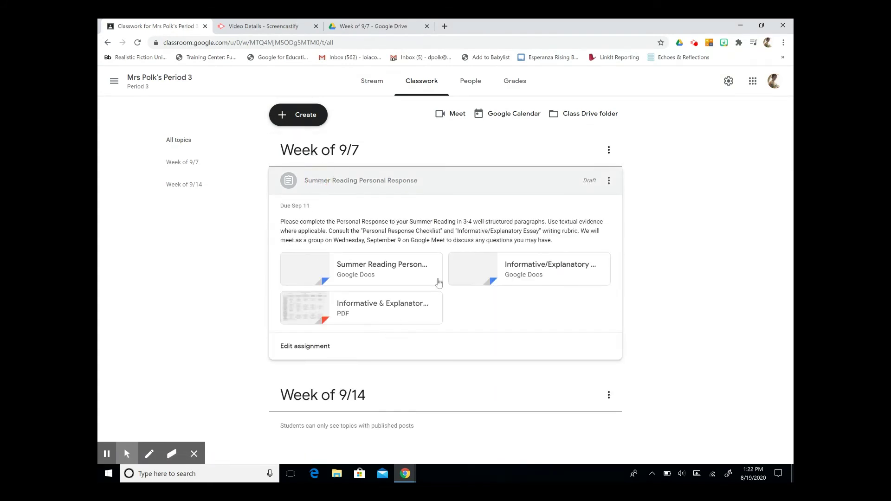
{"action": "left_click", "coordinate": [298, 350]}
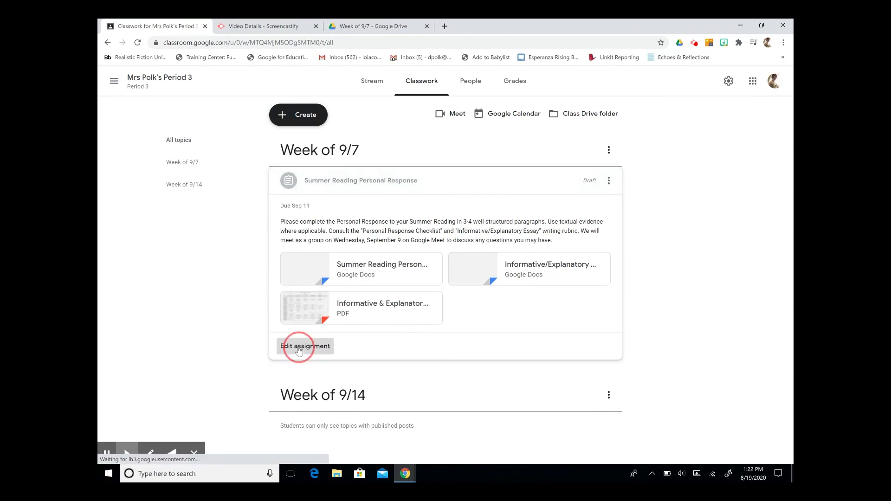
{"action": "left_click", "coordinate": [741, 80]}
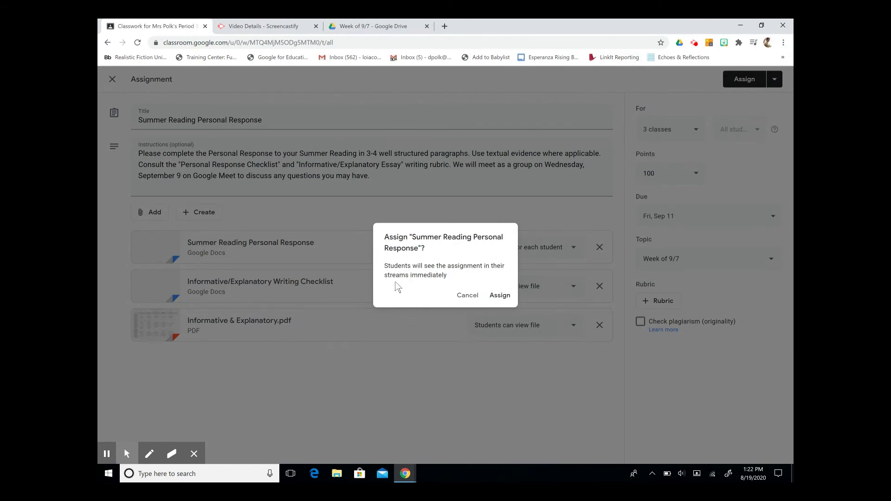
{"action": "left_click", "coordinate": [466, 298]}
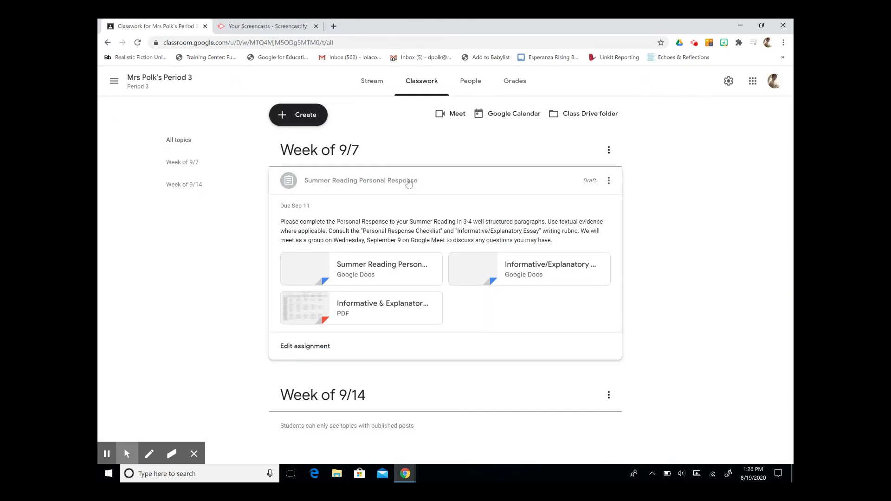
- View the class's Stream page and return to its Classwork page
{"action": "left_click", "coordinate": [375, 82]}
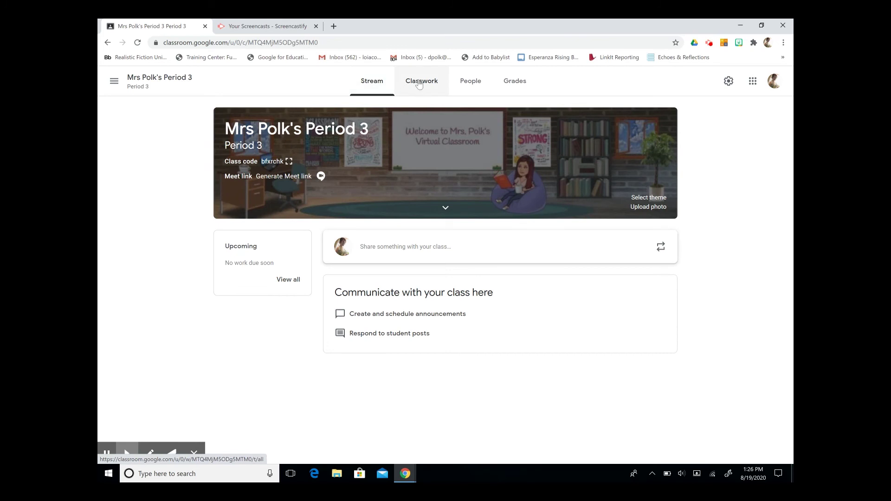
{"action": "left_click", "coordinate": [419, 84]}
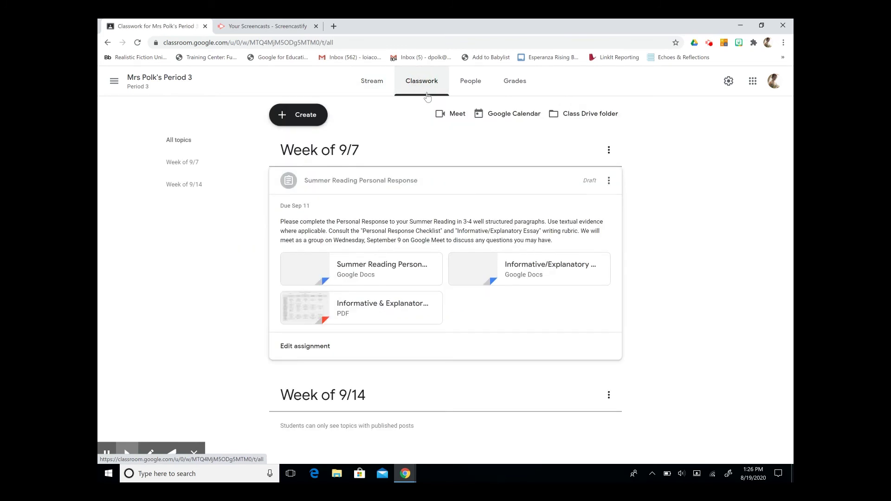
- Open the class's People page
{"action": "left_click", "coordinate": [469, 83]}
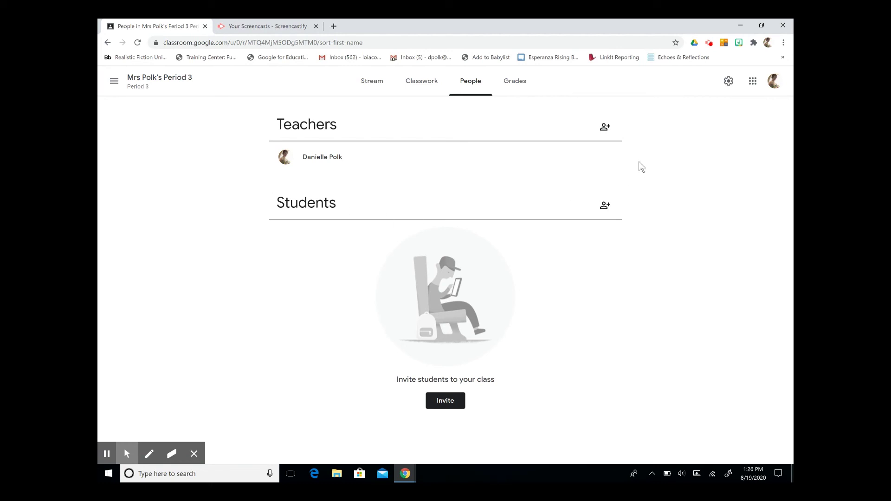
- Pick a fellow teacher as invitee in the teacher invitation and cancel it without inviting anyone
{"action": "left_click", "coordinate": [605, 133]}
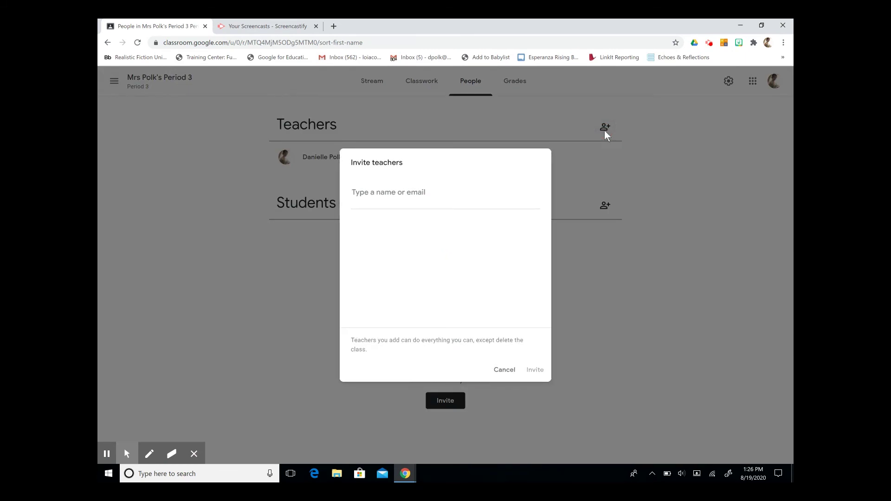
{"action": "type", "text": "kp"}
{"action": "left_click", "coordinate": [432, 233]}
{"action": "left_click", "coordinate": [541, 375]}
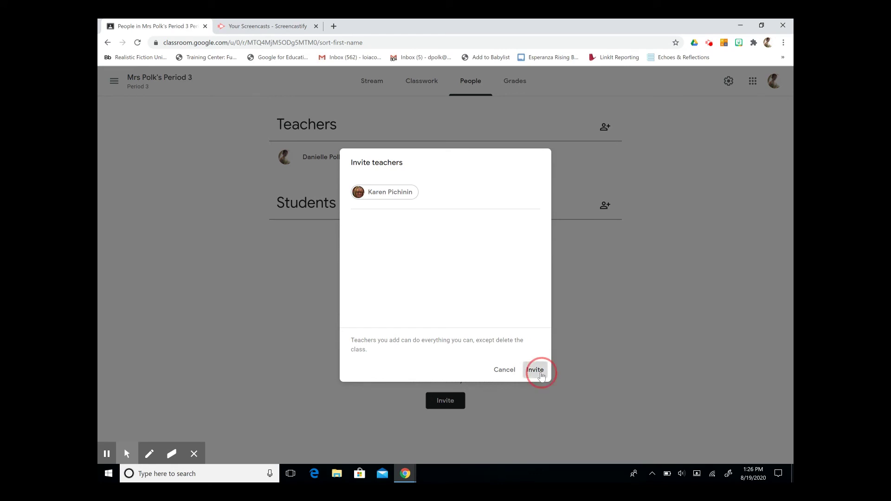
{"action": "left_click", "coordinate": [503, 375]}
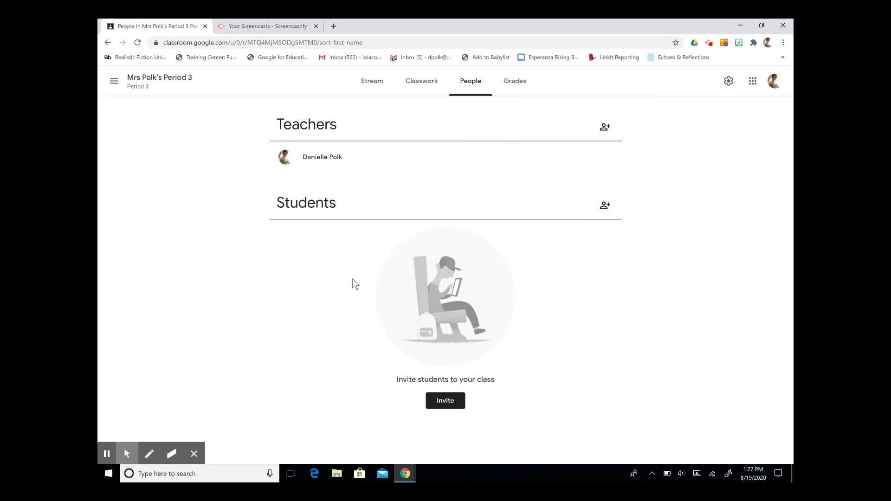
- Open the student invitation and copy the class's invite link
{"action": "left_click", "coordinate": [606, 208]}
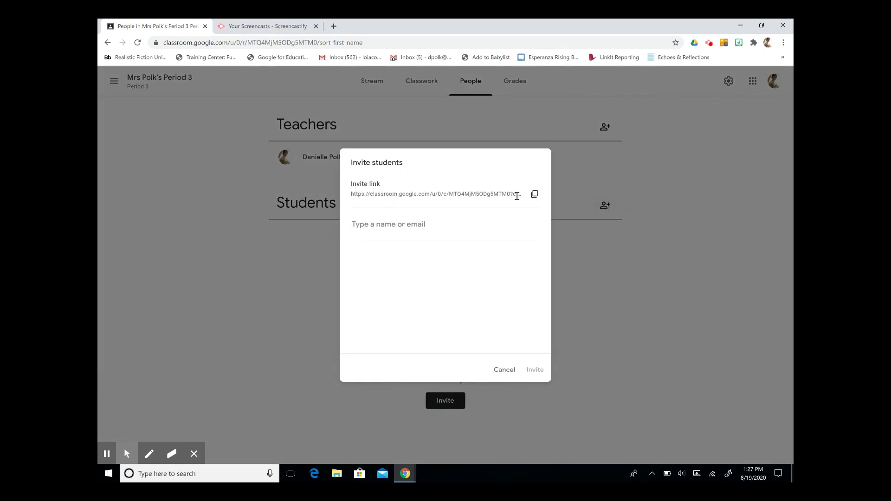
{"action": "left_click", "coordinate": [533, 196]}
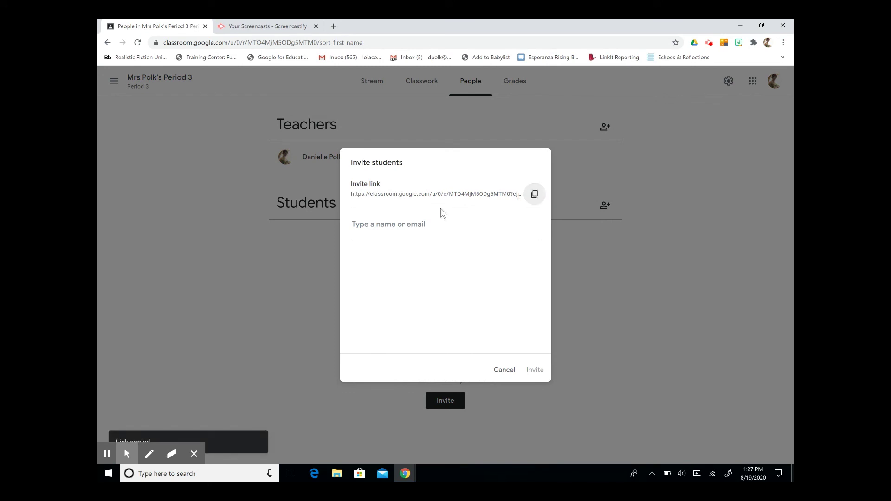
- Look up four students and add them as invitees in the student invitation, and try to send it
{"action": "left_click", "coordinate": [392, 226]}
{"action": "type", "text": "201"}
{"action": "left_click", "coordinate": [407, 307]}
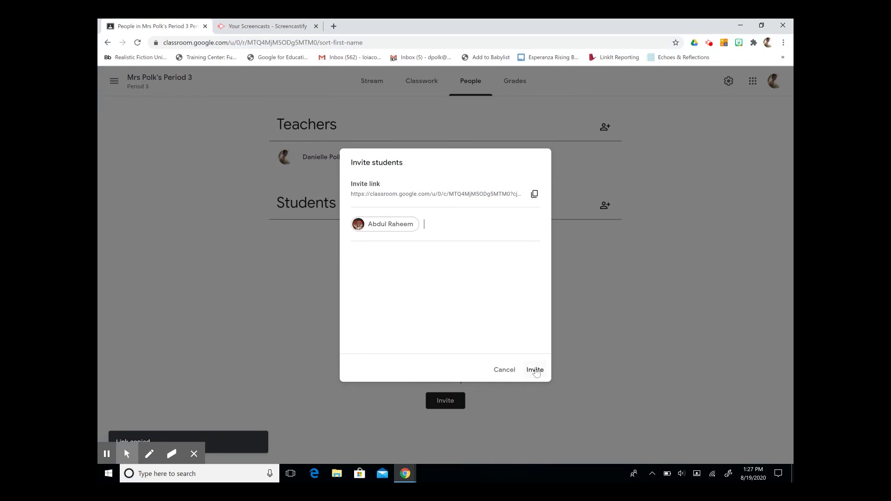
{"action": "type", "text": "ari"}
{"action": "left_click", "coordinate": [424, 302]}
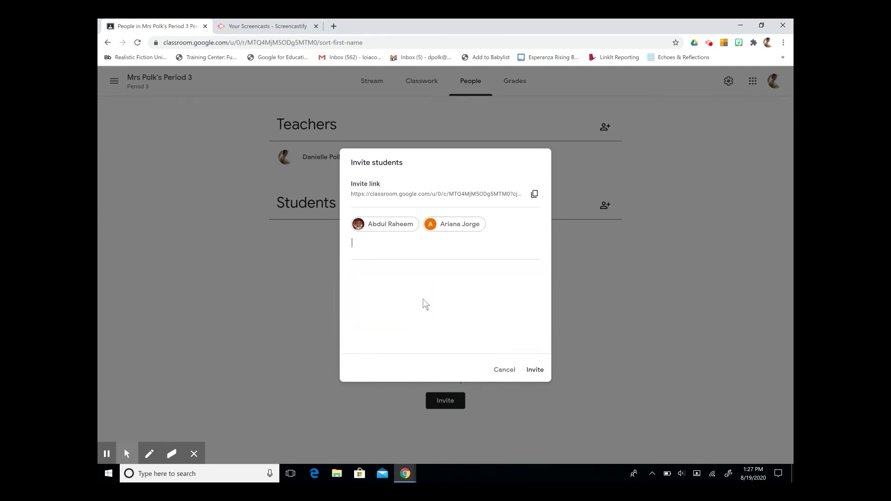
{"action": "type", "text": "jo"}
{"action": "left_click", "coordinate": [423, 302]}
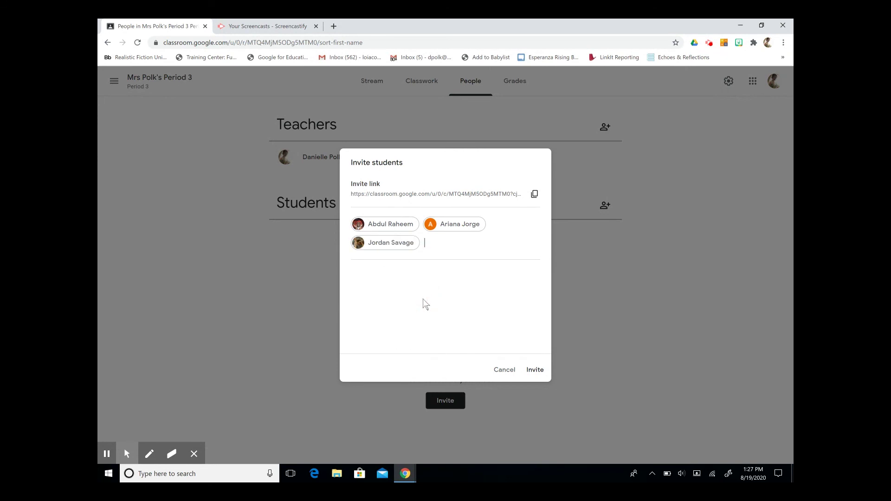
{"action": "type", "text": "fa"}
{"action": "left_click", "coordinate": [423, 301]}
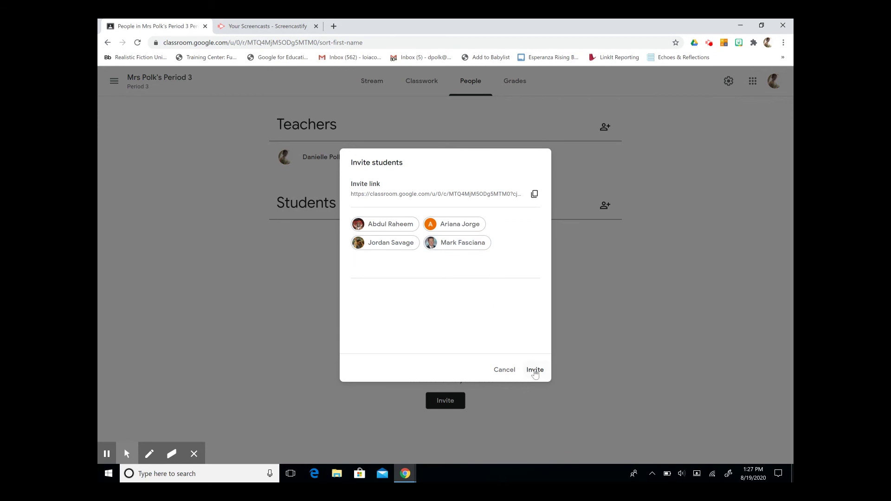
{"action": "left_click", "coordinate": [535, 371]}
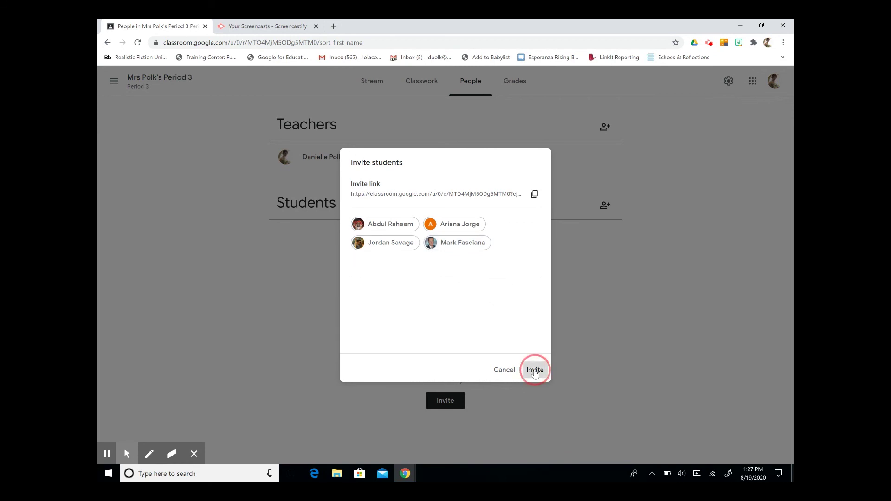
{"action": "left_click", "coordinate": [587, 321]}
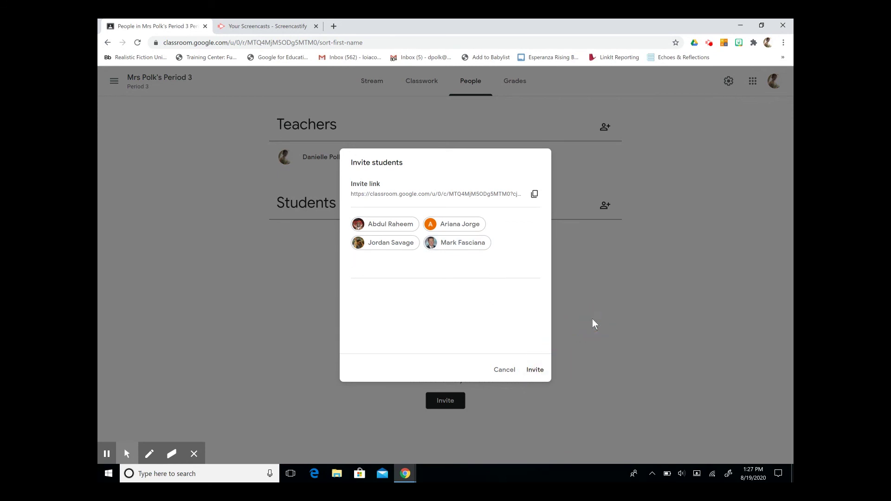